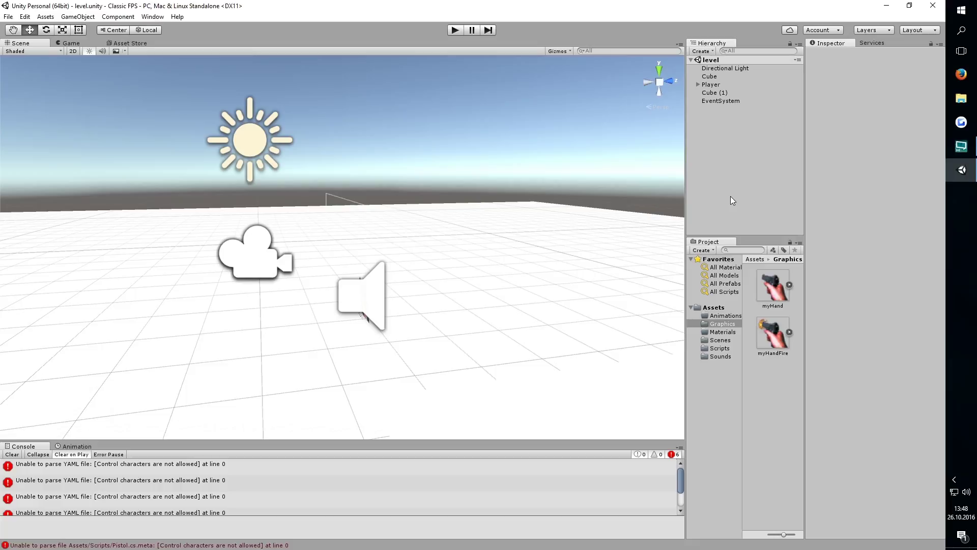
- Open the Pistol script from the Scripts folder in Visual Studio
left_click(731, 350)
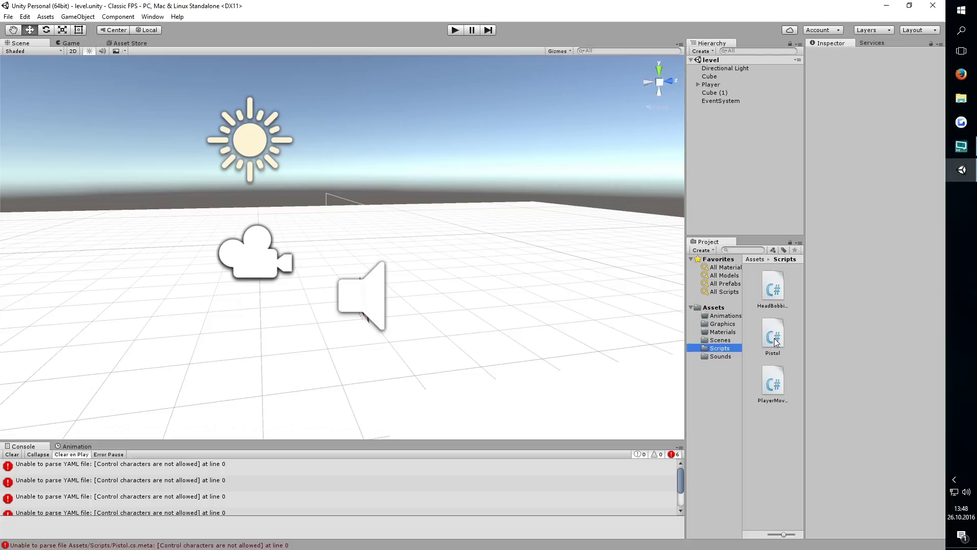
double_click(774, 338)
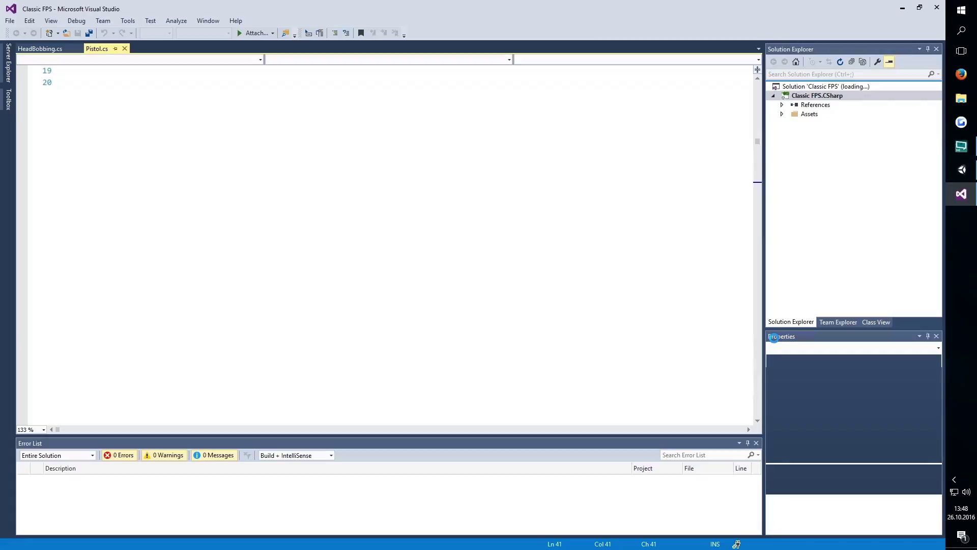
left_click(962, 168)
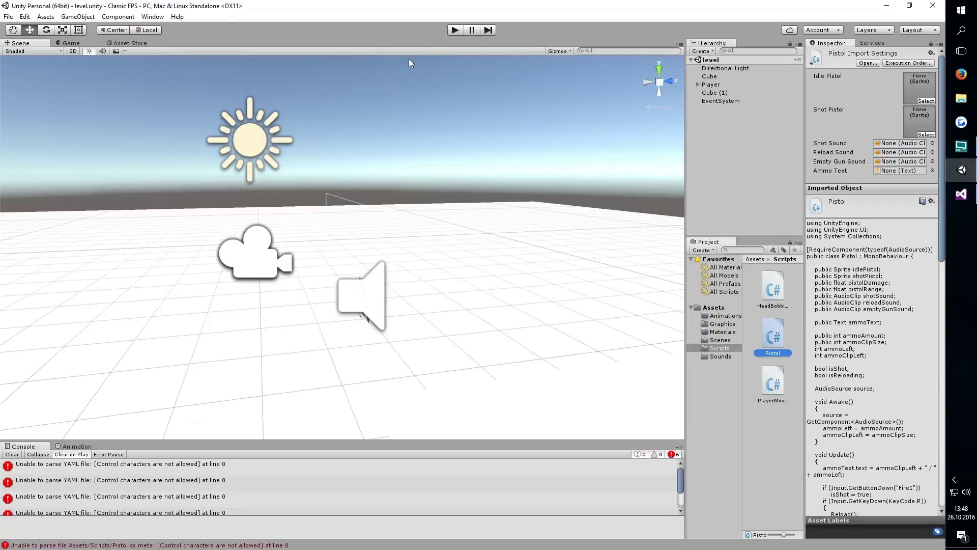
- Play-test the pistol in Unity with its 6 / 20 ammo counter, then stop the game
left_click(451, 31)
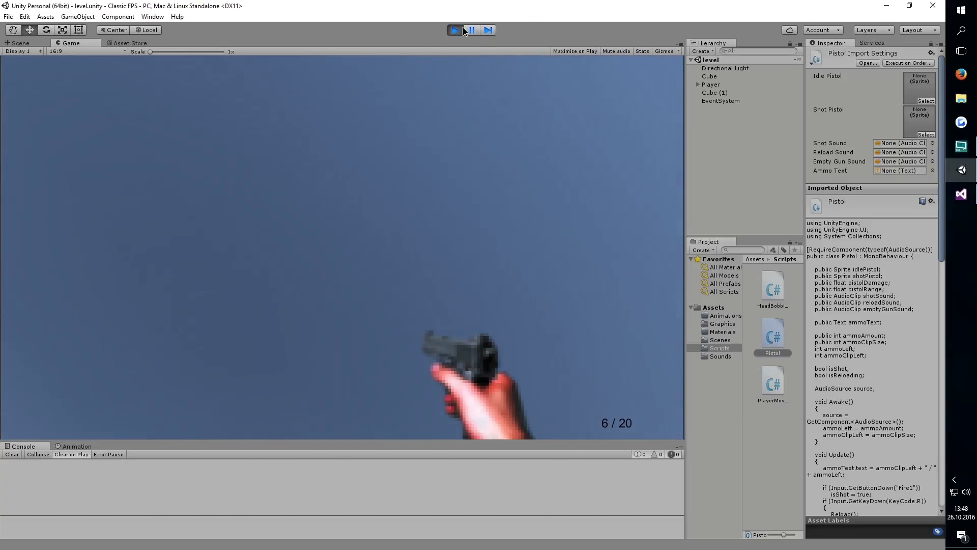
left_click(456, 30)
left_click(959, 190)
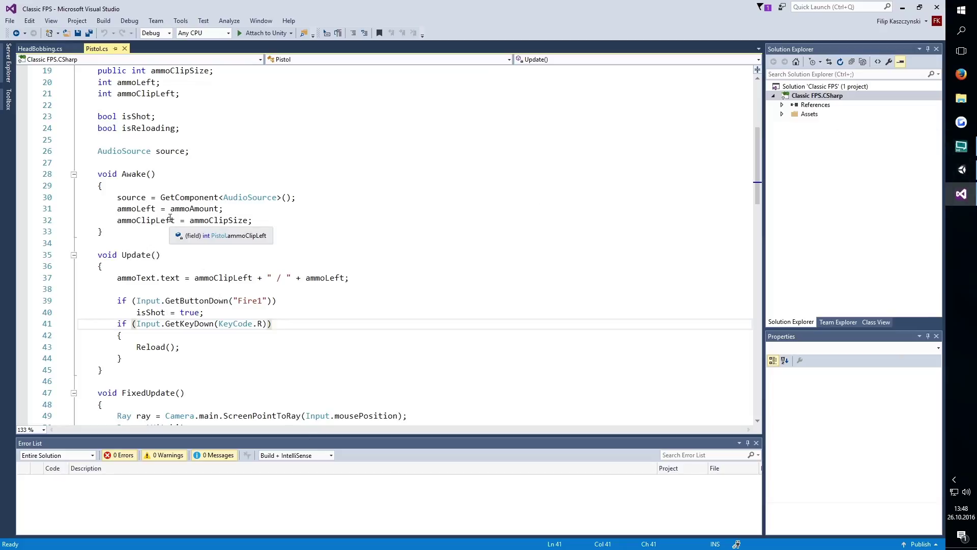
- Add && isReloading == false to the Fire1 check on line 39
left_click(270, 301)
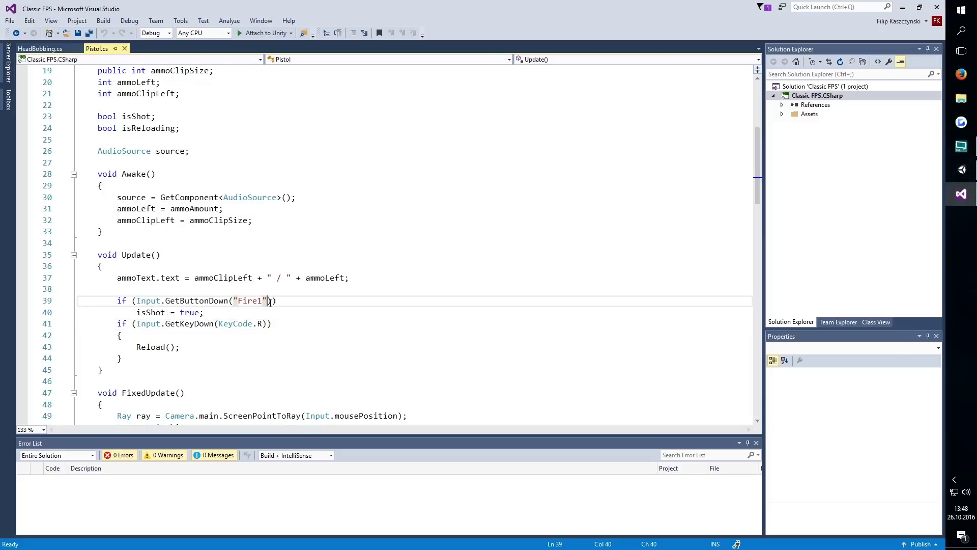
type(") &")
type("& ")
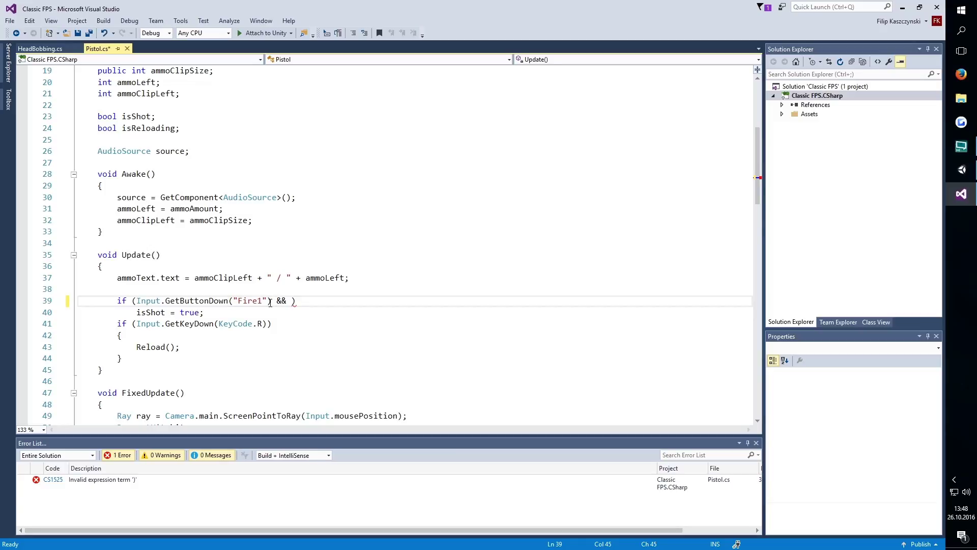
type("isRe")
key("Tab")
type("== ")
type("false")
- Copy the isReloading == false condition onto the KeyCode.R reload check and save Pistol.cs
left_click(271, 301, "shift")
key("ctrl+c")
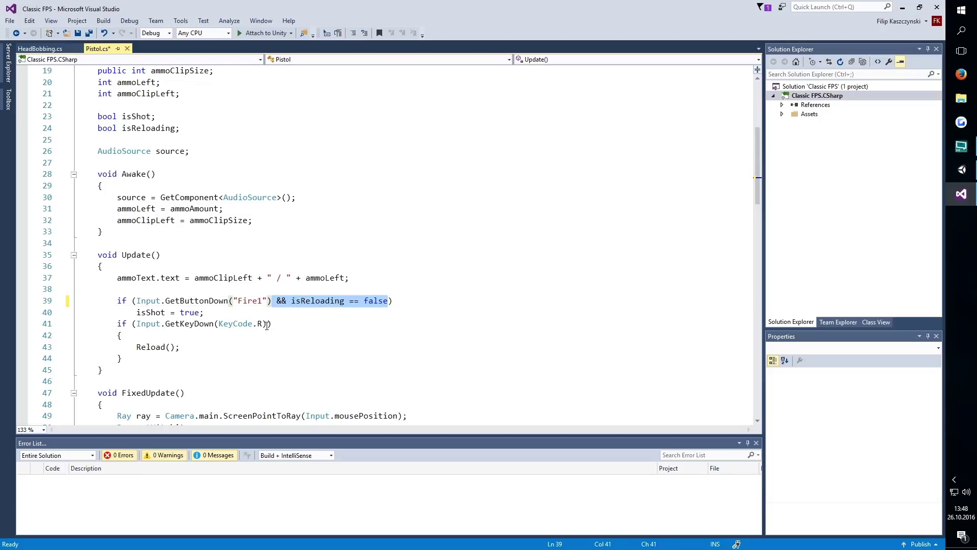
left_click(266, 324)
key("ctrl+v")
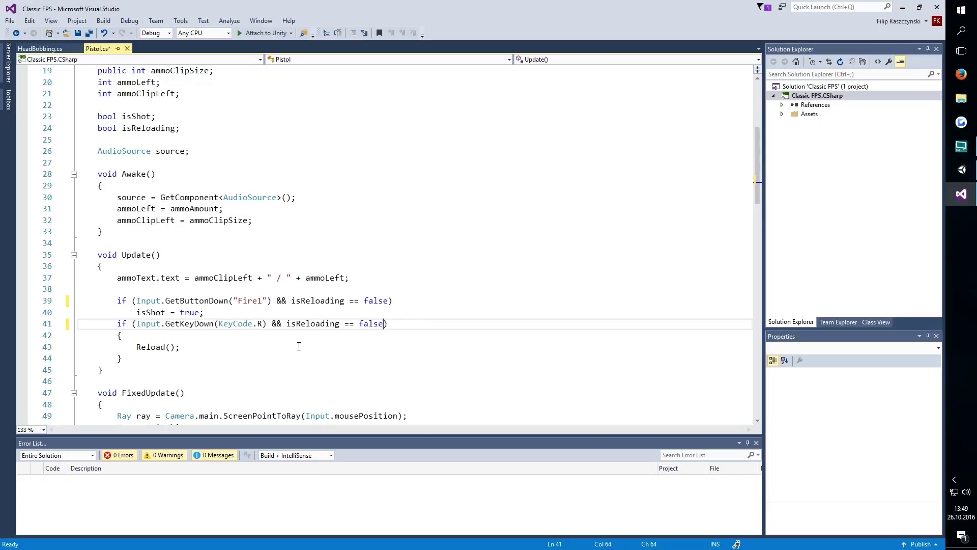
key("ctrl+s")
- Open the Graphics folder in Unity and read the first console error in full
left_click(961, 171)
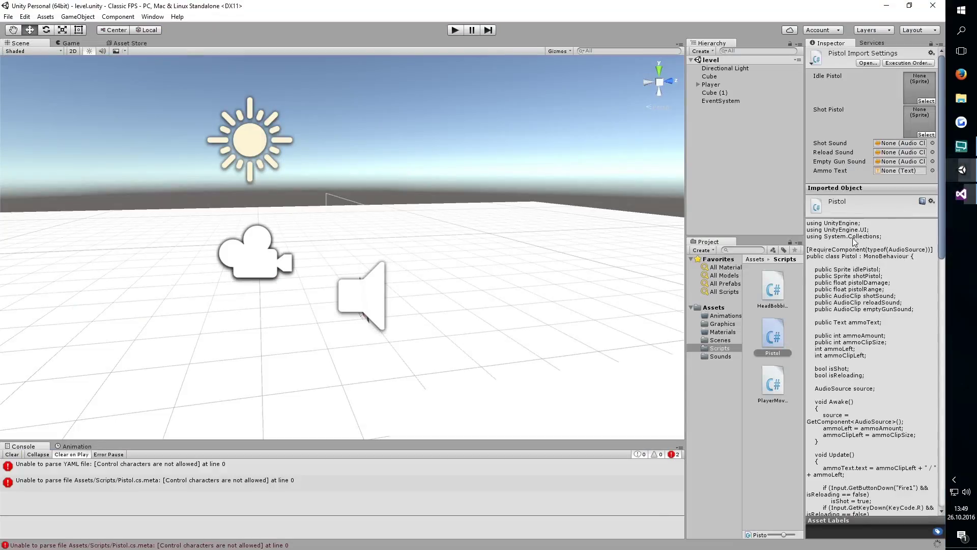
left_click(736, 324)
right_click(776, 388)
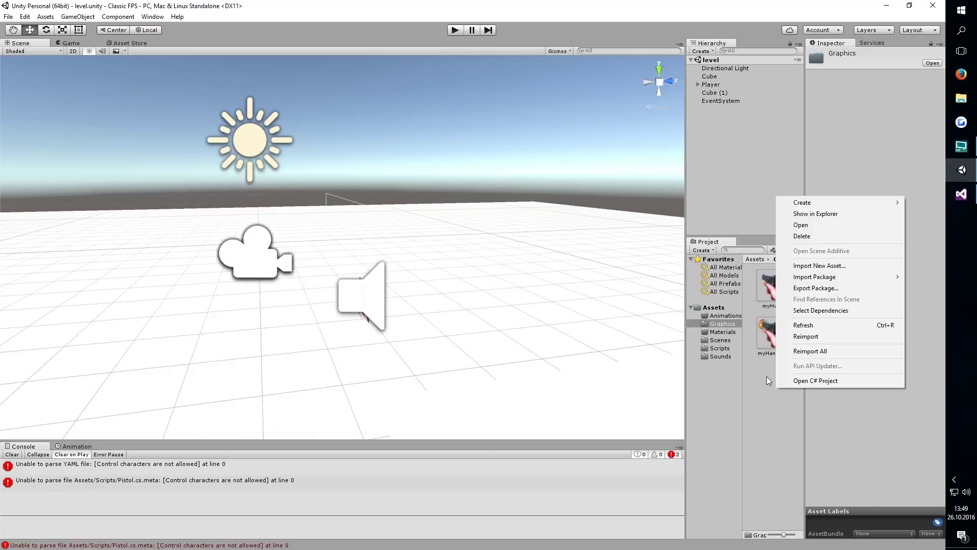
left_click(768, 431)
left_click(141, 467)
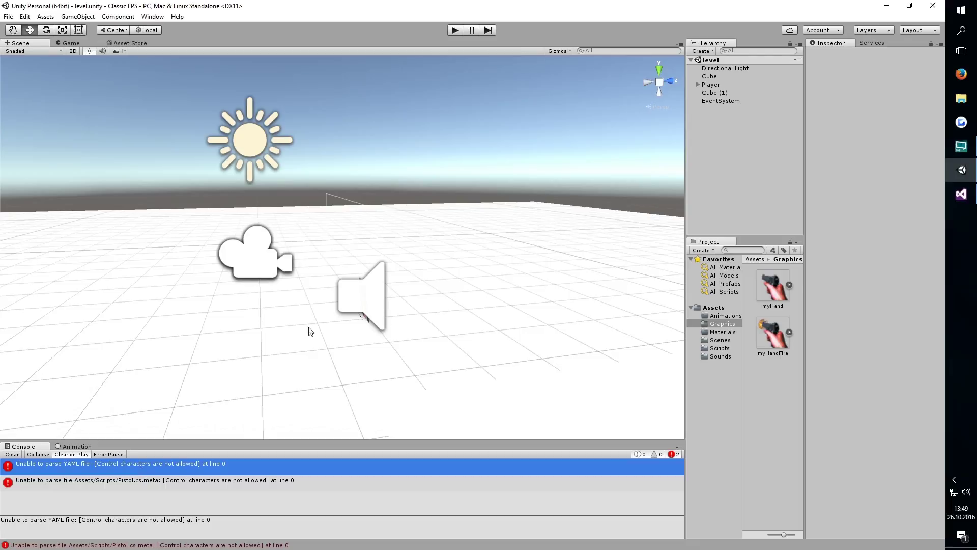
- Import the bulletHole image into the Graphics folder as a new asset
right_click(778, 392)
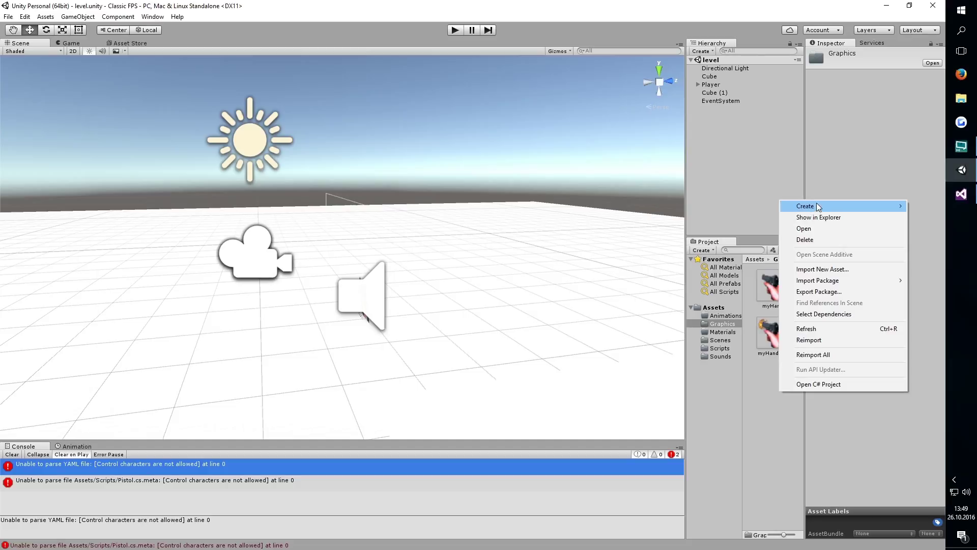
mouse_move(819, 208)
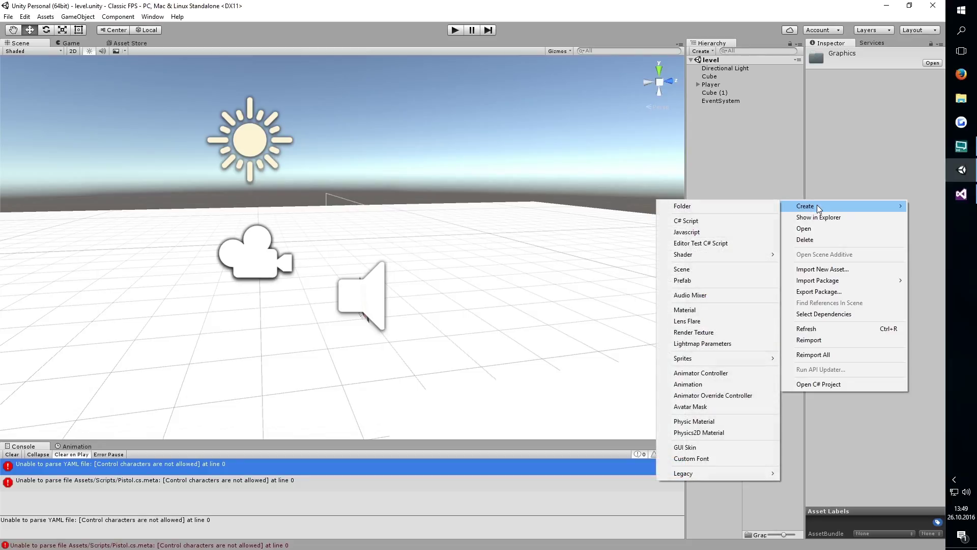
left_click(822, 270)
double_click(165, 104)
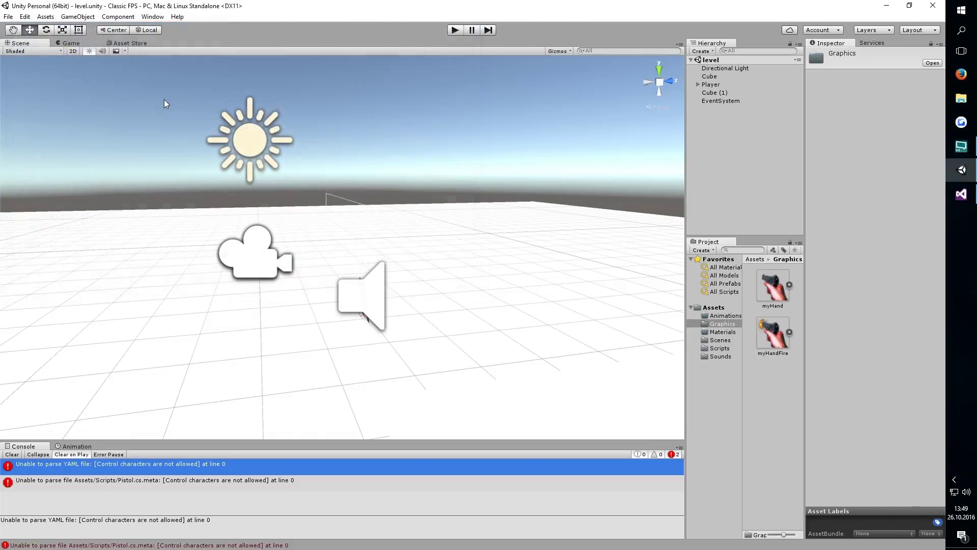
- Set bulletHole's Texture Type to Sprite (2D and UI) and apply it
left_click(890, 78)
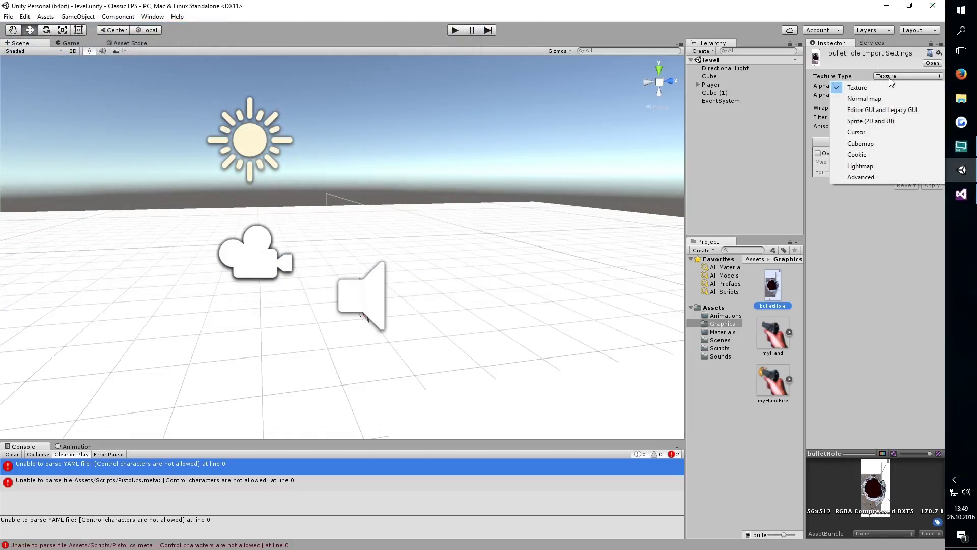
left_click(871, 122)
left_click(931, 205)
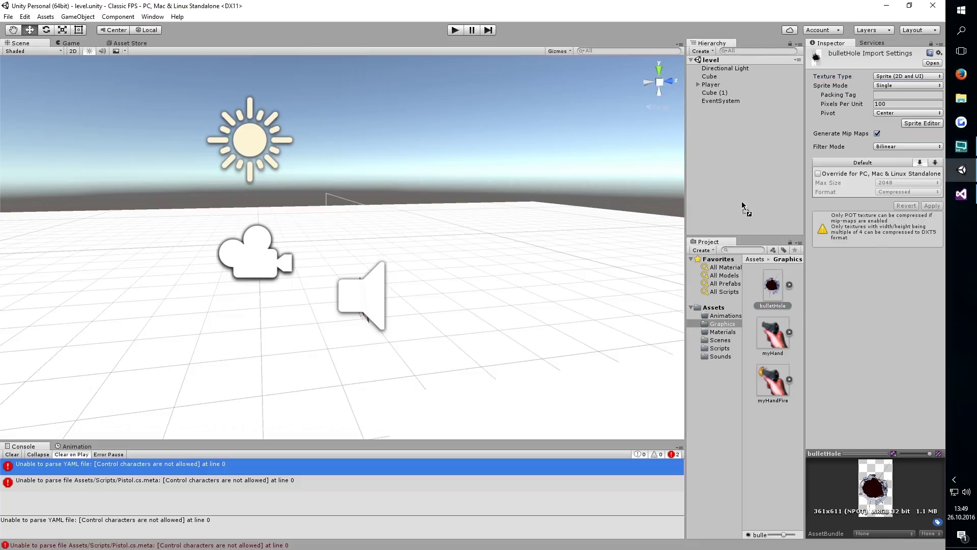
- Place the bulletHole sprite in the scene with Rotation X set to 90
left_click_drag(743, 205, 733, 179)
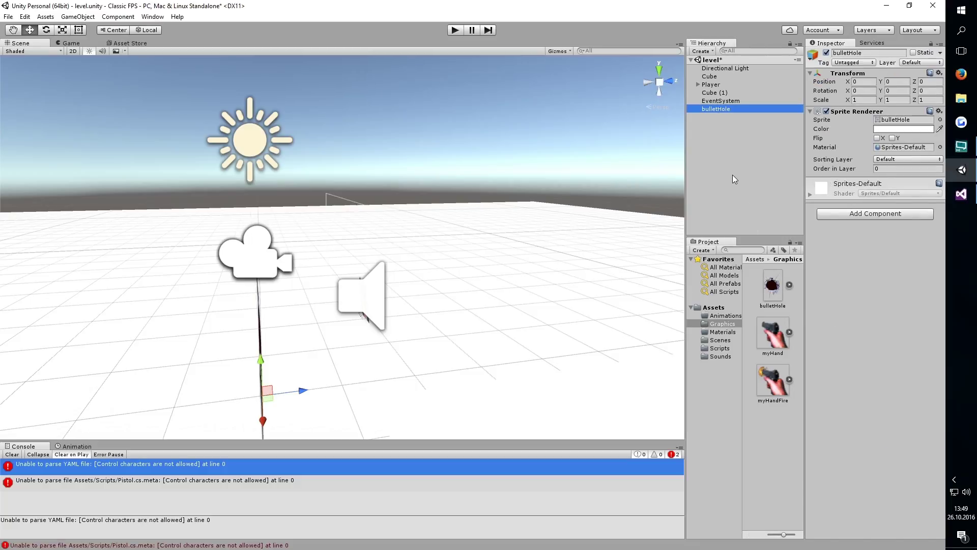
left_click(866, 91)
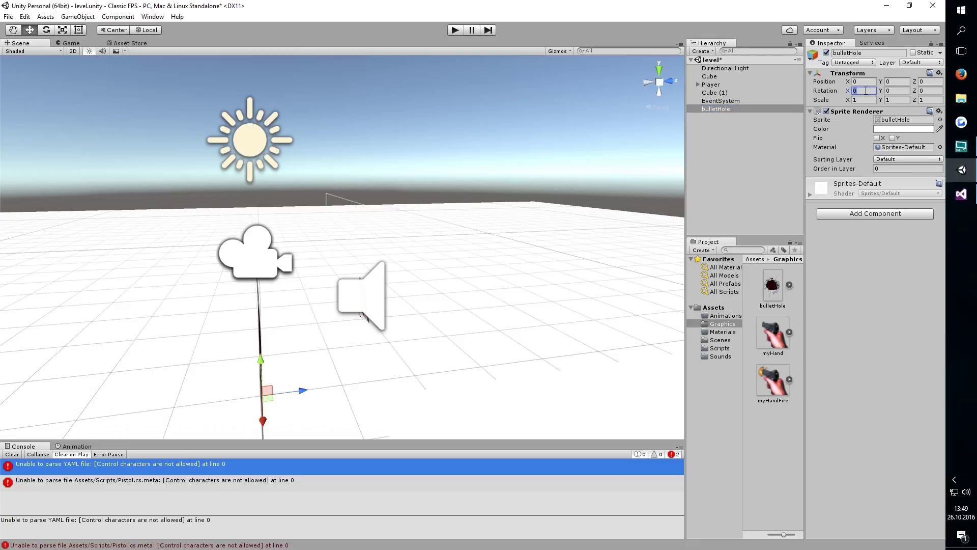
type("90")
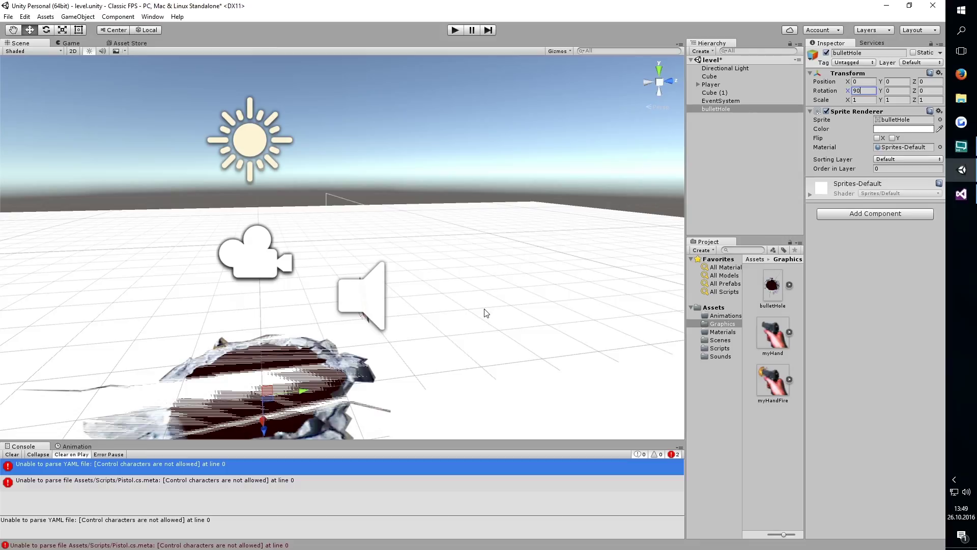
mouse_move(486, 313)
left_mouse_down("alt")
mouse_move(599, 185)
mouse_move(549, 234)
left_mouse_up("alt")
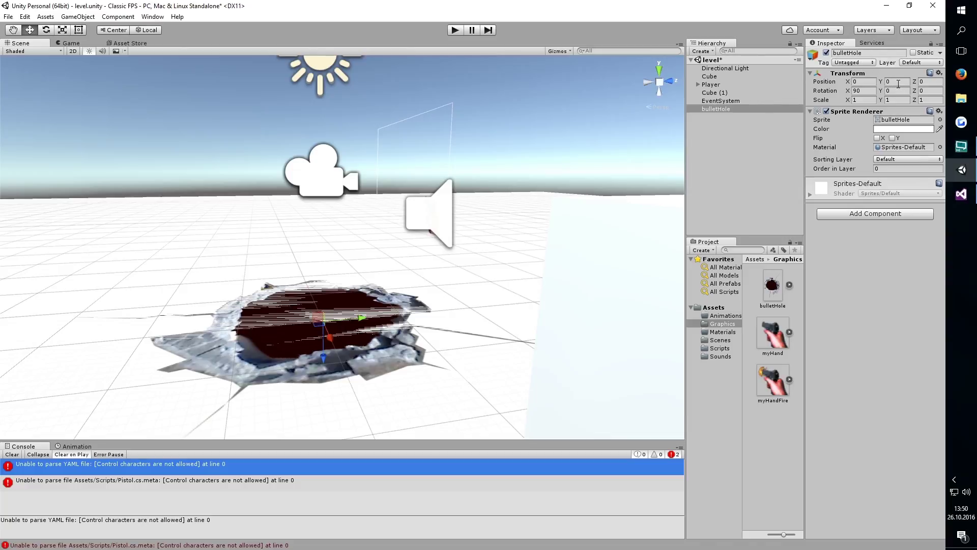
- Create an empty GameObject positioned at 0, 0, 0
right_click(736, 140)
left_click(756, 223)
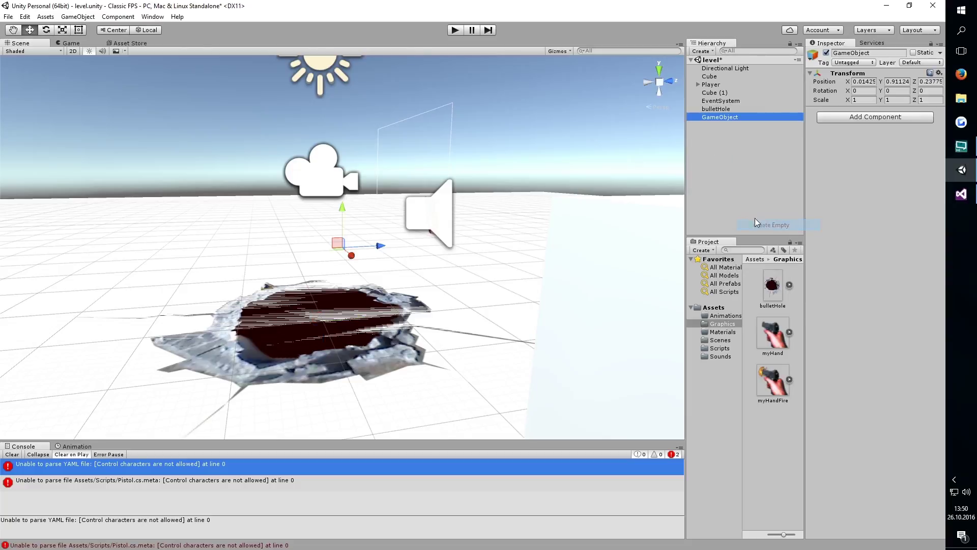
left_click(858, 81)
type("0")
key("Tab")
type("0")
key("Tab")
type("0")
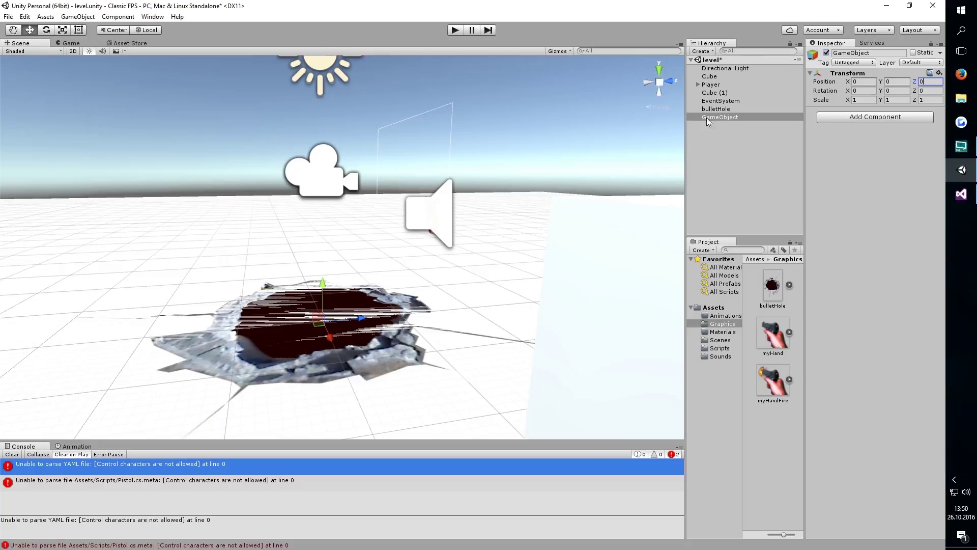
- Make bulletHole a child of the empty object and raise it to Position Y 0.1
left_click(720, 110)
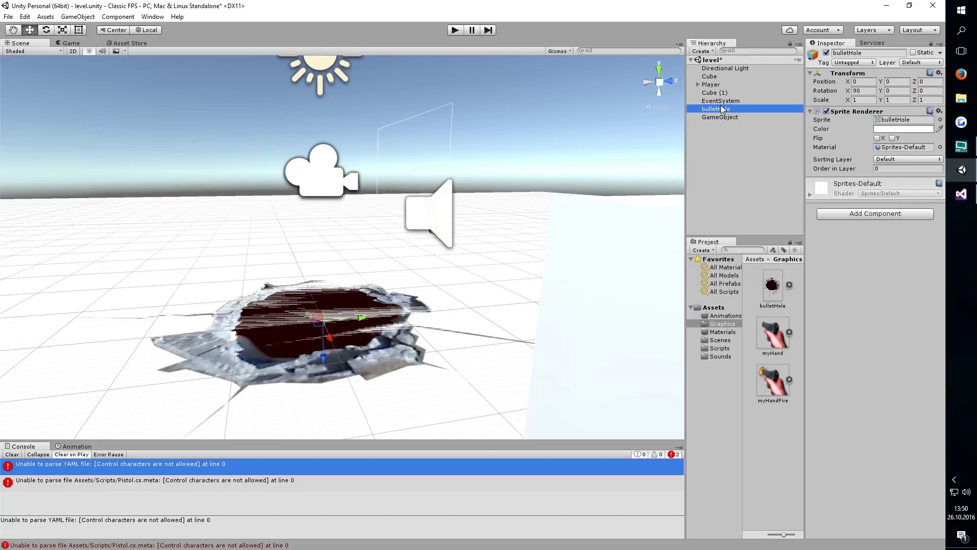
left_click_drag(721, 110, 723, 117)
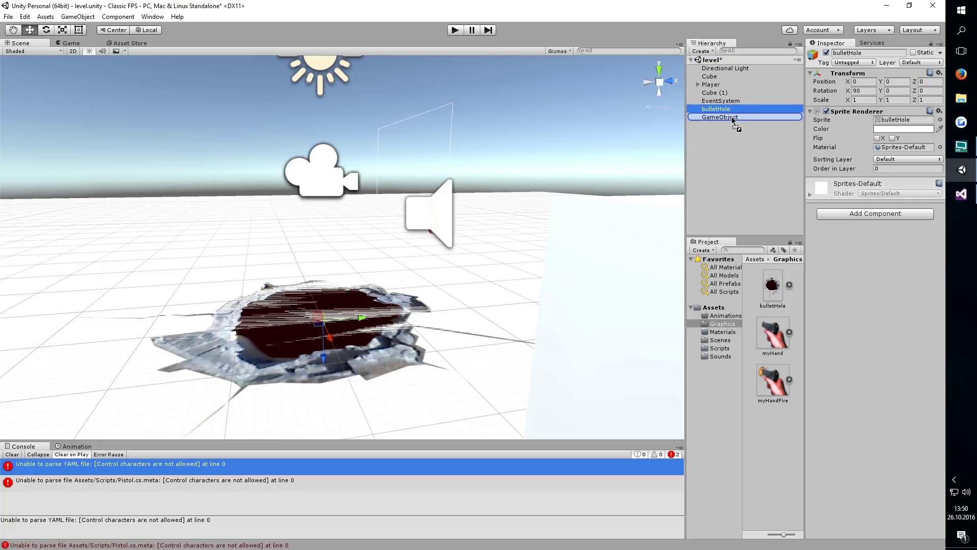
left_click(895, 81)
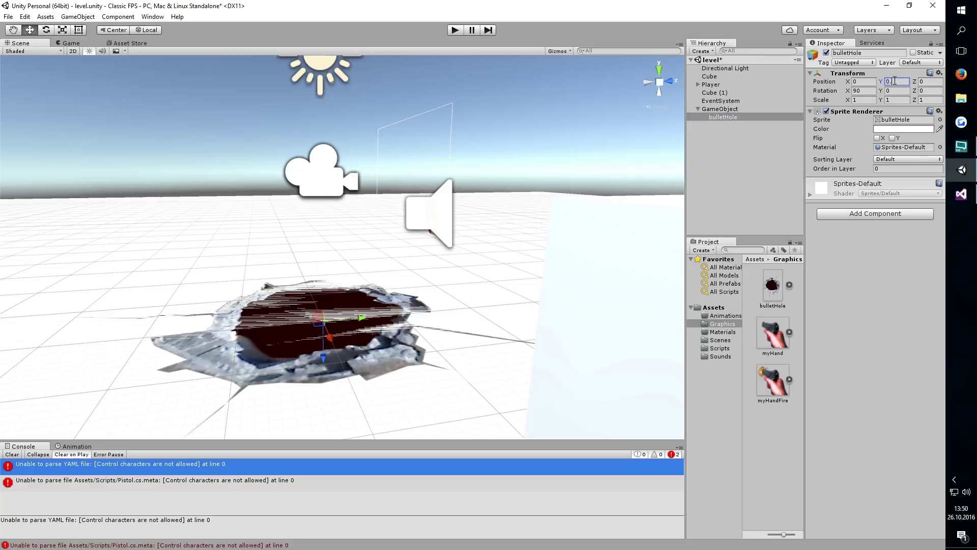
type("1")
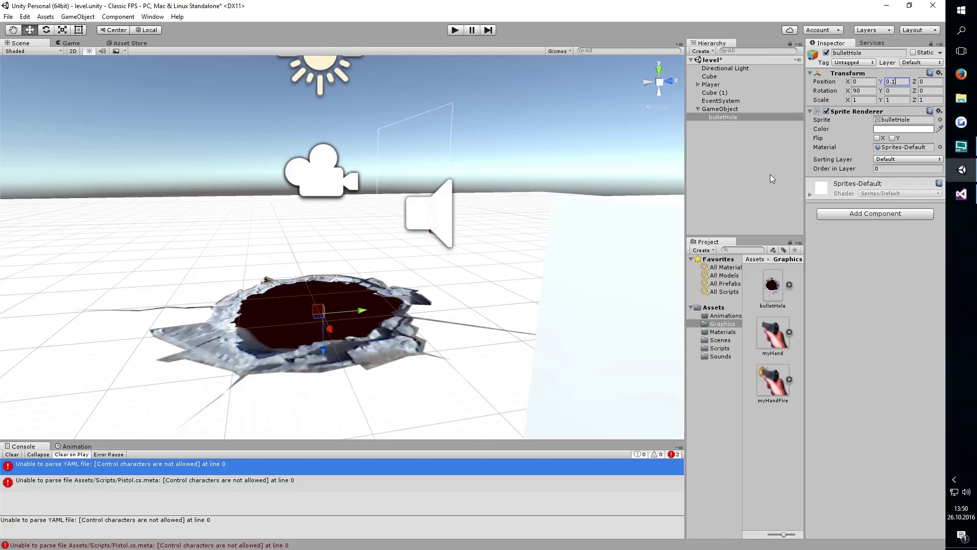
- Rename the parent empty object to BulletHole
left_click(727, 107)
left_click(873, 53)
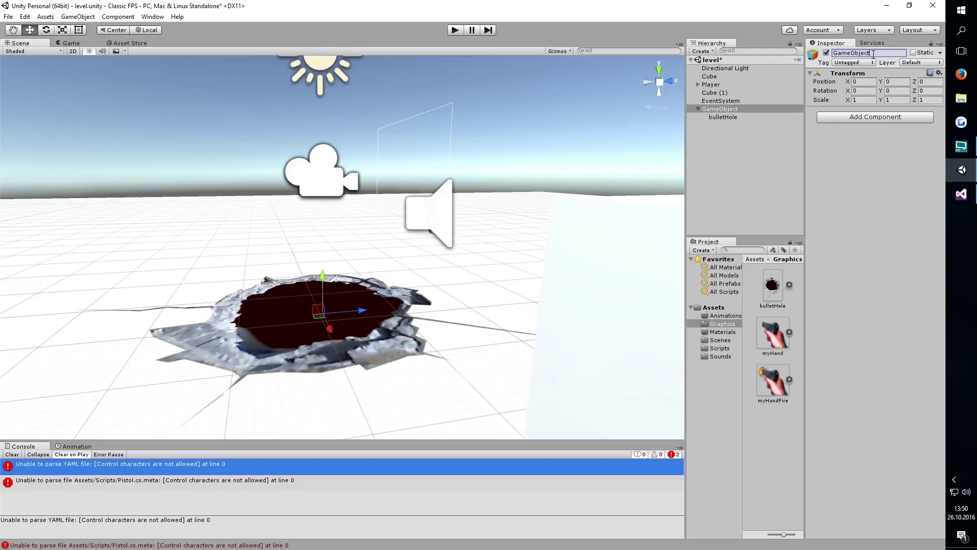
key("ctrl+a")
type("BulletHole")
key("Return")
left_click(722, 308)
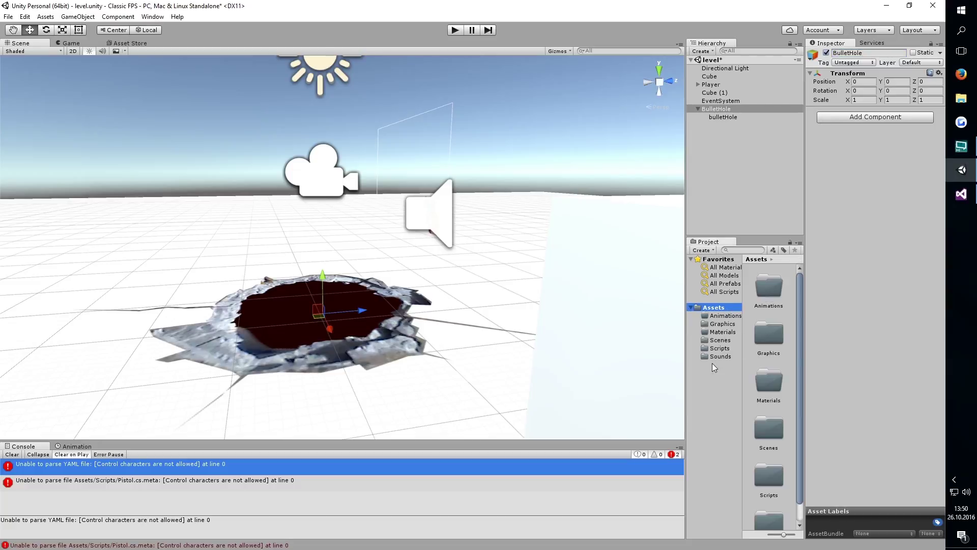
- Create a Prefabs folder under Assets
right_click(730, 307)
mouse_move(770, 314)
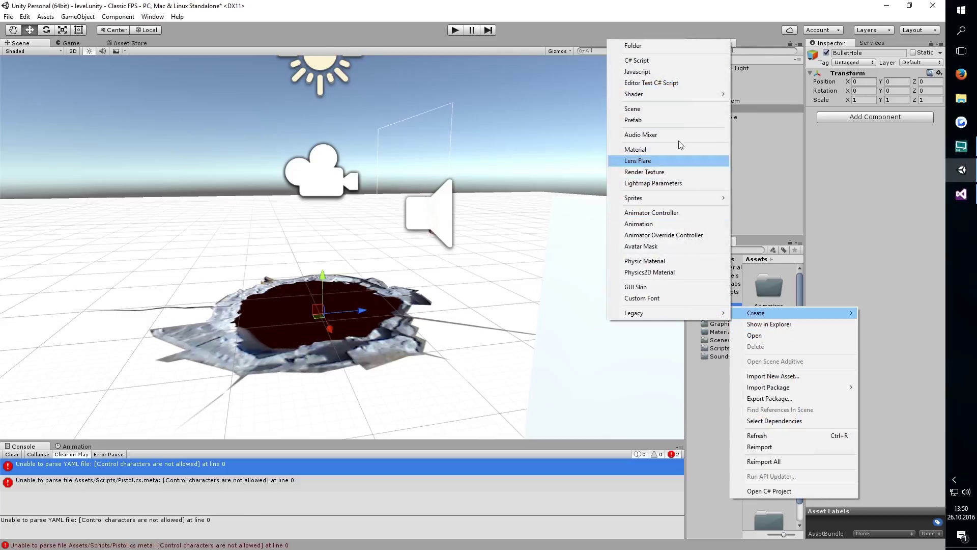
left_click(662, 45)
type("Prefabs")
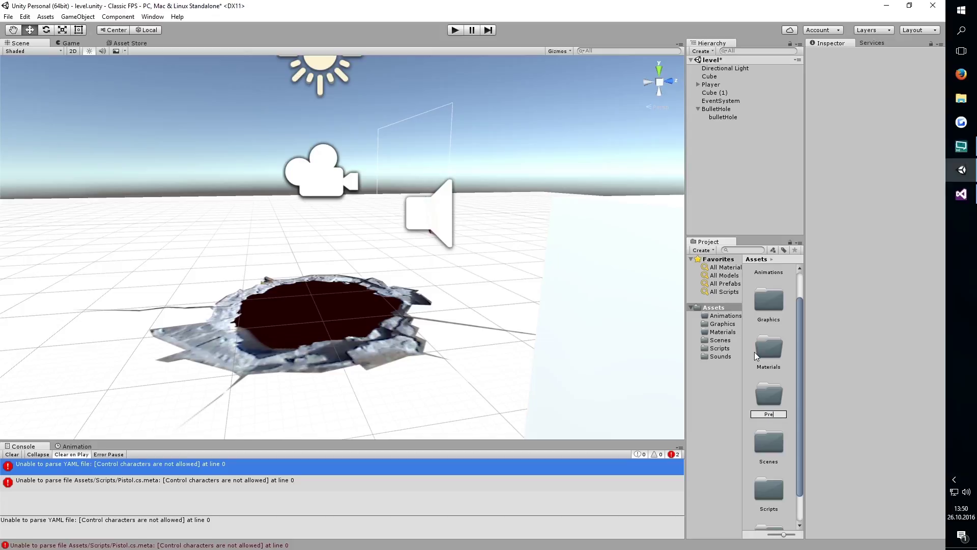
key("Return")
key("Return")
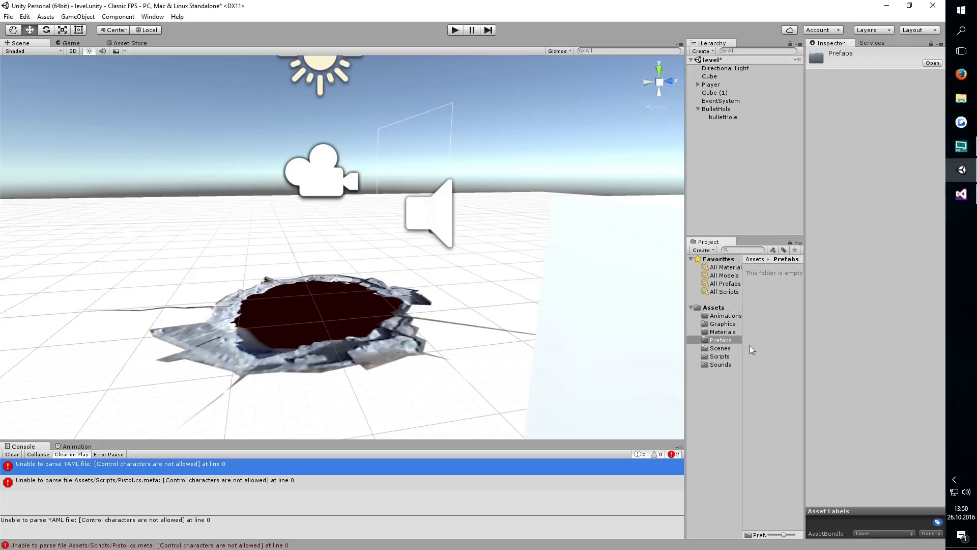
- Save BulletHole as a prefab in Prefabs and delete it from the scene
left_click_drag(717, 109, 741, 338)
left_click(721, 112)
key("Delete")
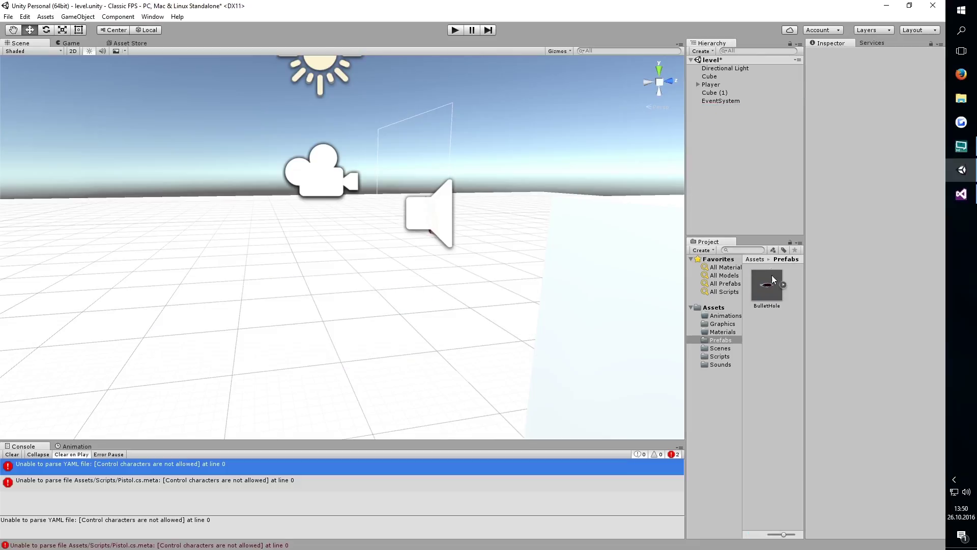
- Set the BulletHole prefab's Scale X, Y and Z to 0.05
left_click(771, 289)
left_click(870, 101)
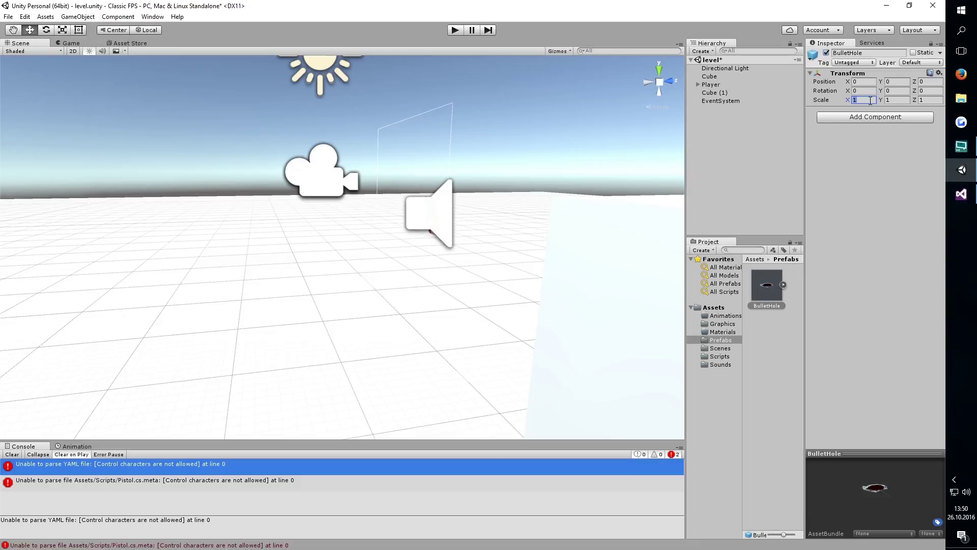
type("0.05")
key("Tab")
type("0.0")
type("5")
key("Tab")
type("0.05")
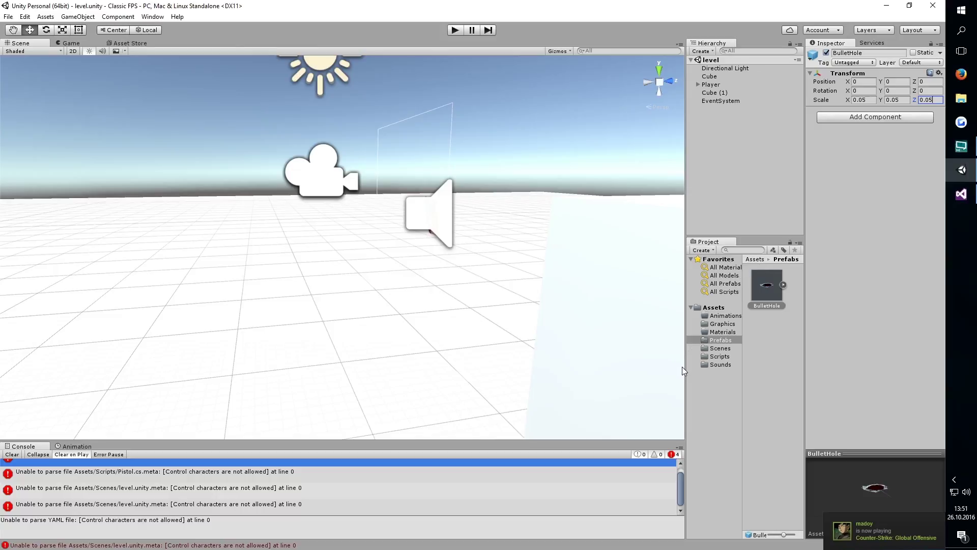
- Add 'public GameObject bulletHole;' below ammoClipSize in Pistol.cs and save
left_click(969, 201)
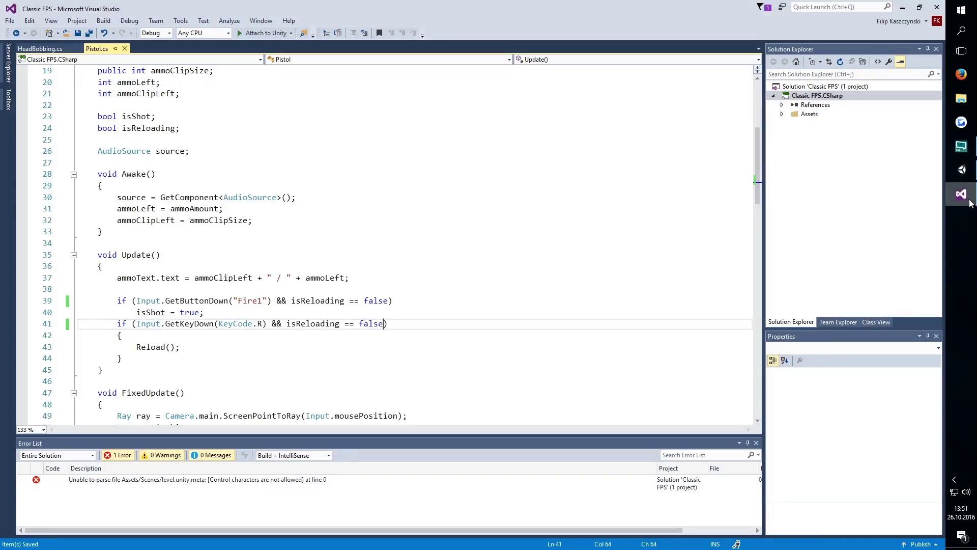
scroll(507, 228, "up", 5)
left_click(290, 243)
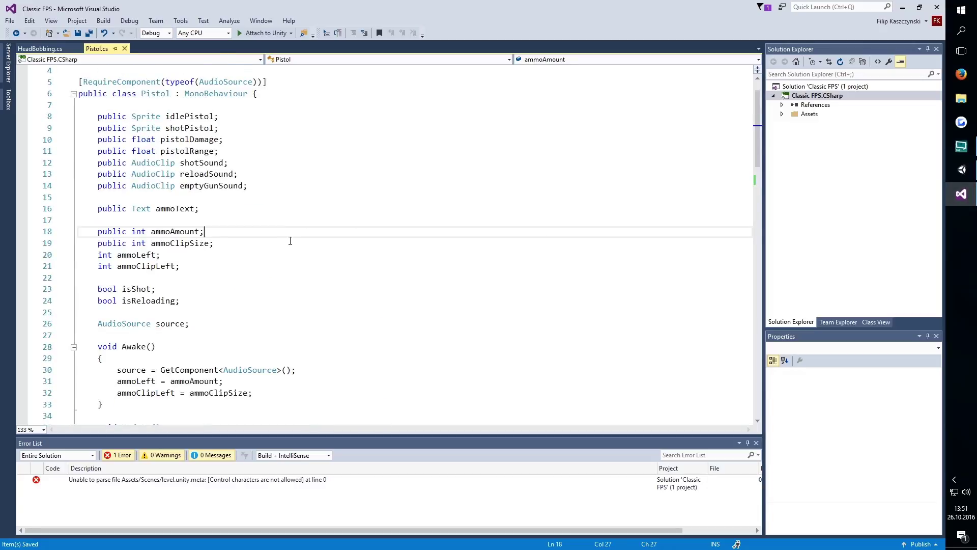
key("Return")
key("Return")
key("Return")
key("Up")
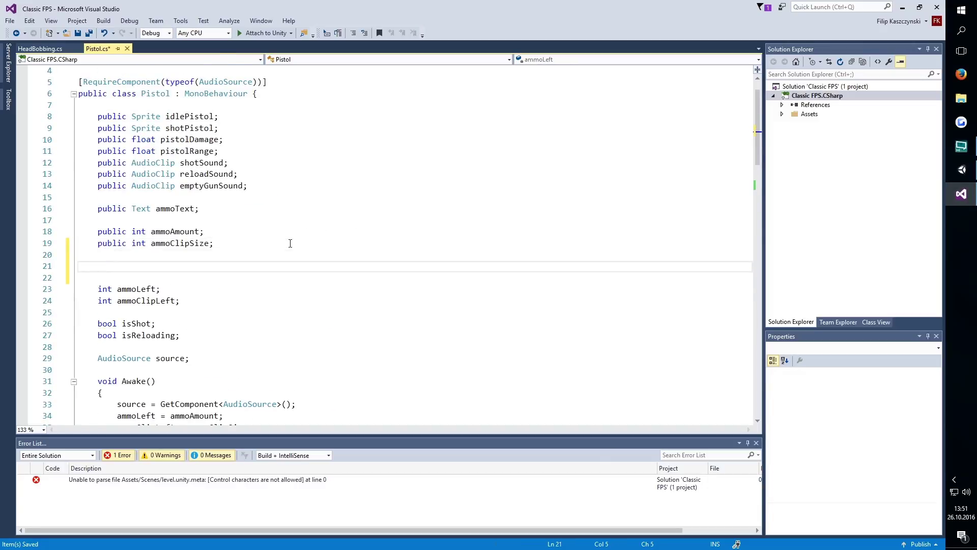
type("public GameO")
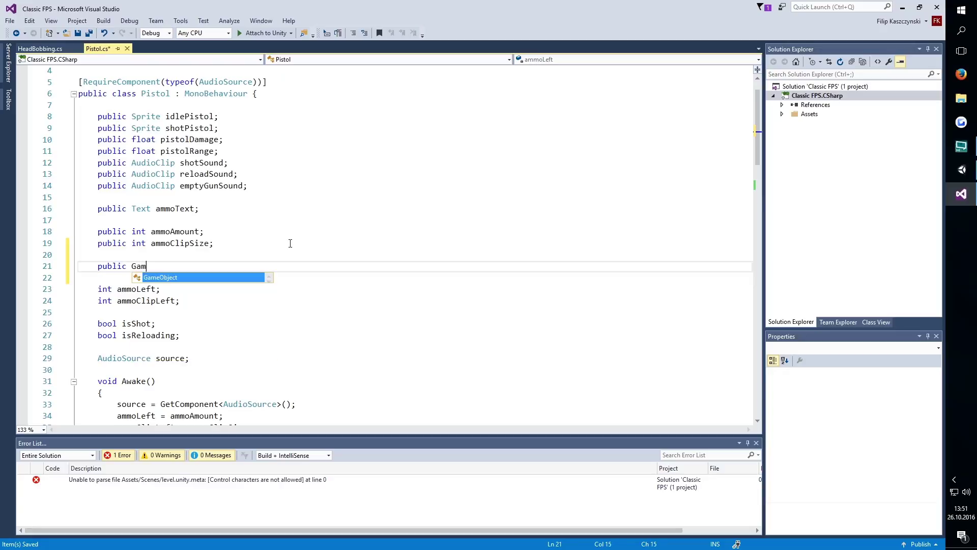
key("Tab")
type("letH")
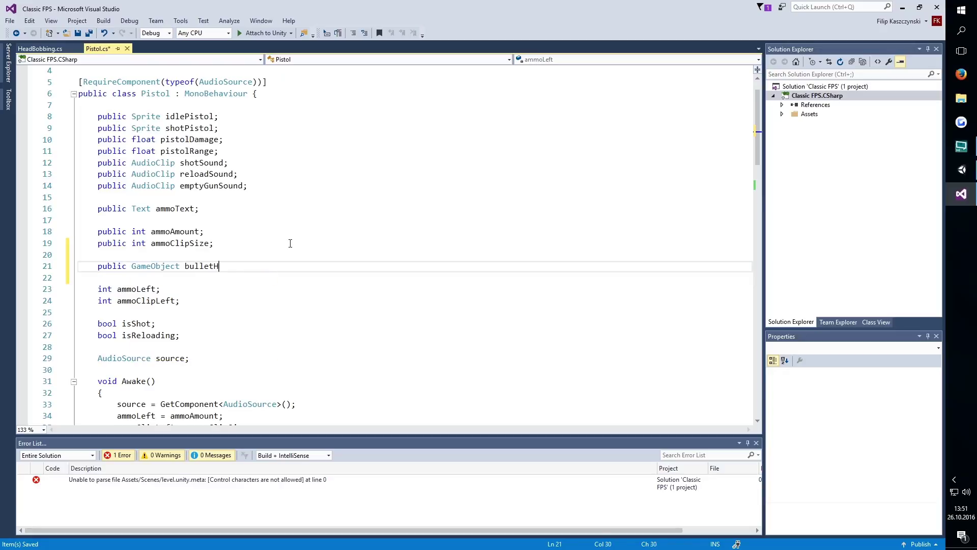
type("ole;")
key("ctrl+s")
- Add an empty line after SendMessage inside the Physics.Raycast hit block
scroll(320, 281, "down", 8)
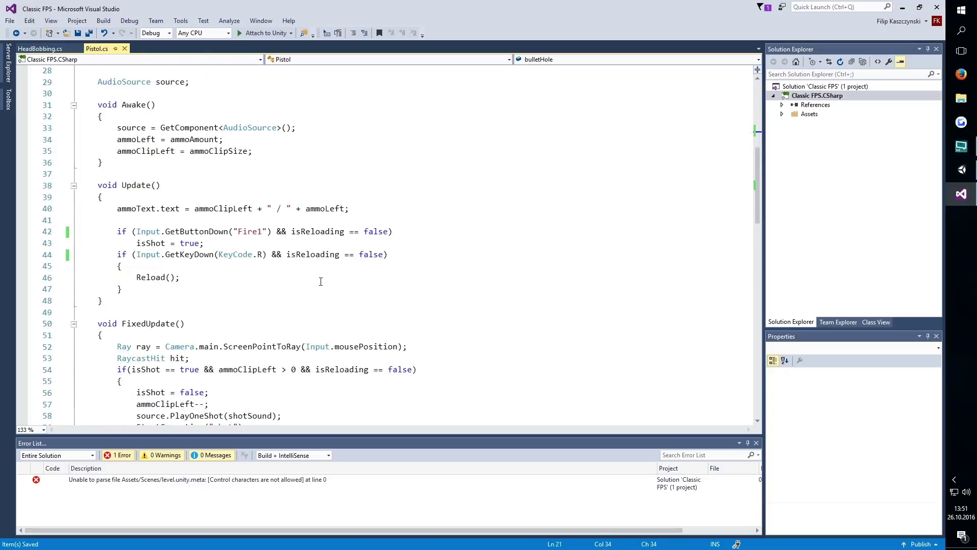
scroll(321, 282, "down", 5)
mouse_move(225, 269)
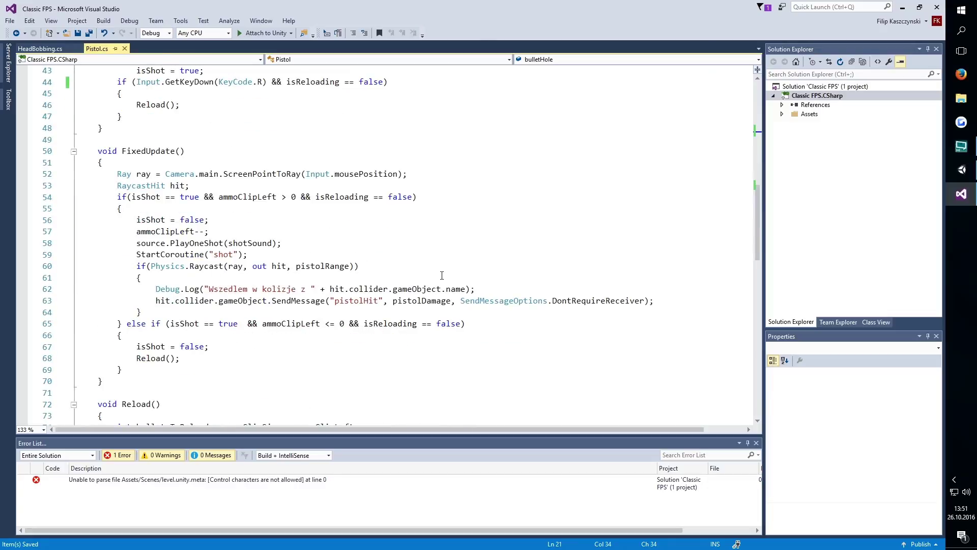
left_click_drag(147, 266, 359, 265)
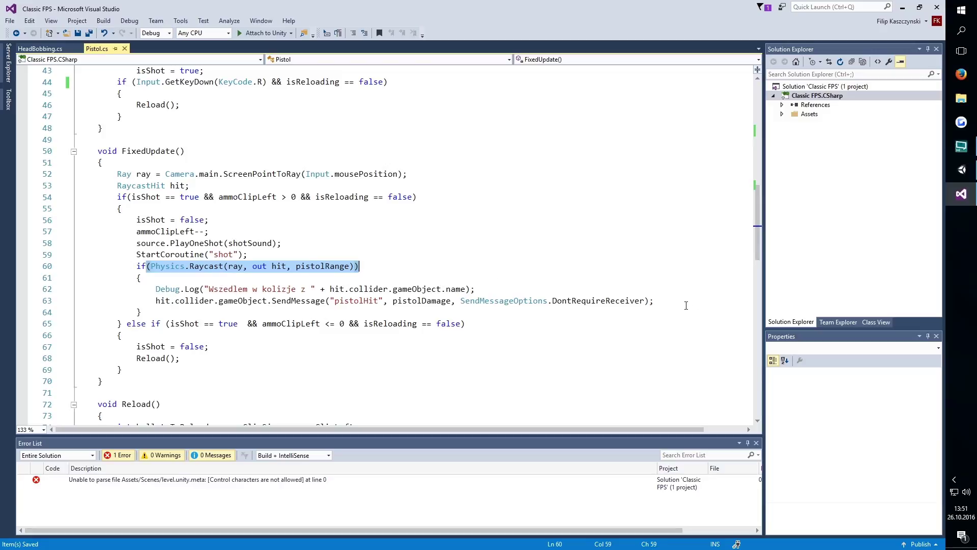
left_click(671, 300)
key("Return")
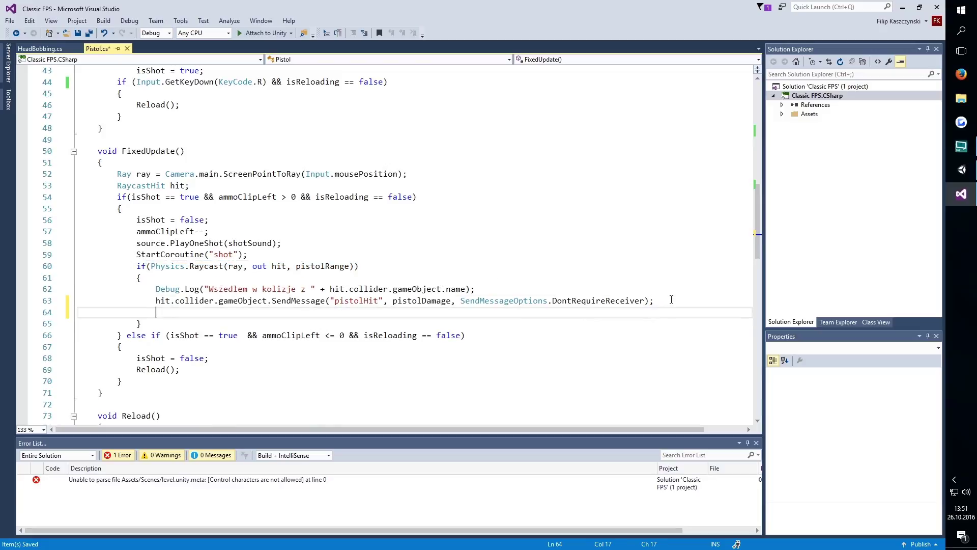
- Write Instantiate(bulletHole, hit.point, Quaternion.FromToRotation on line 64 using IntelliSense completions
type("Inst")
key("Tab")
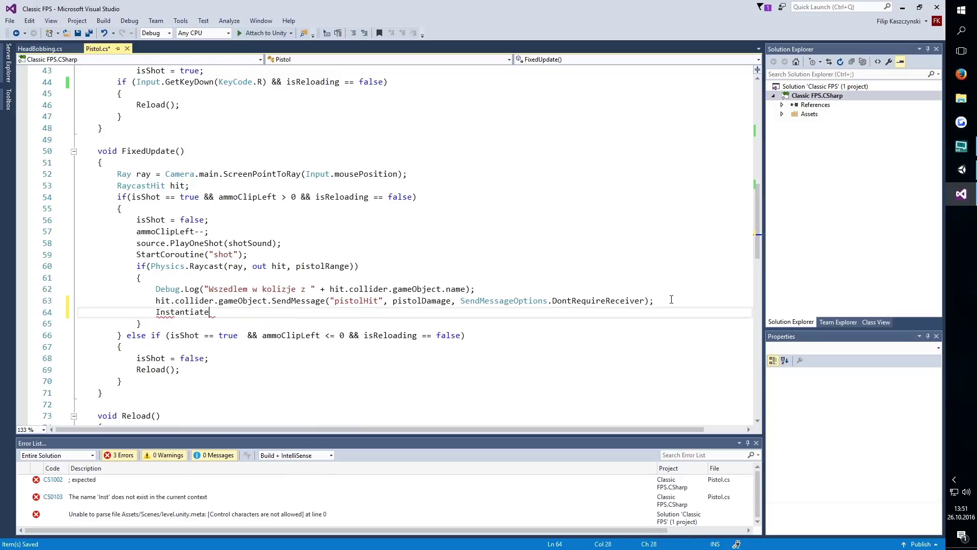
type("(")
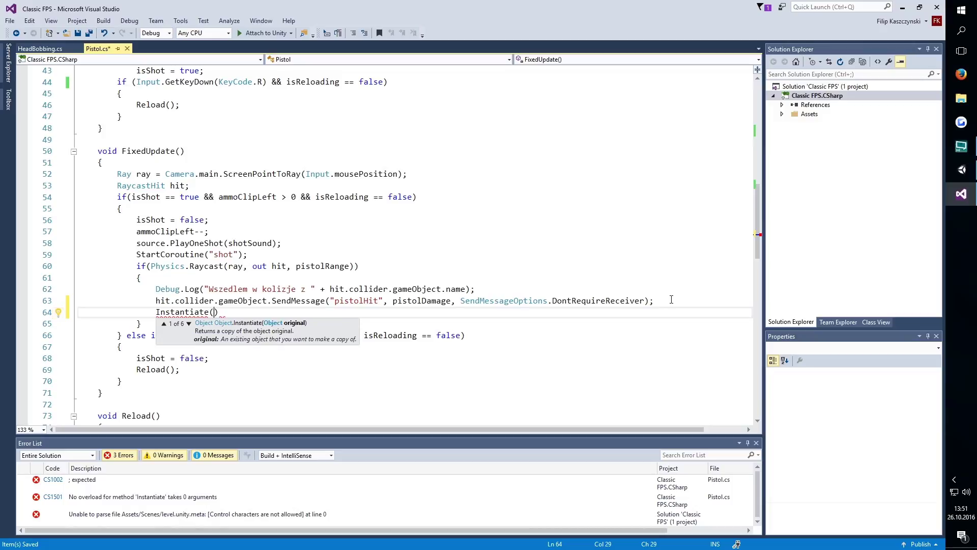
type("bulletHole, ")
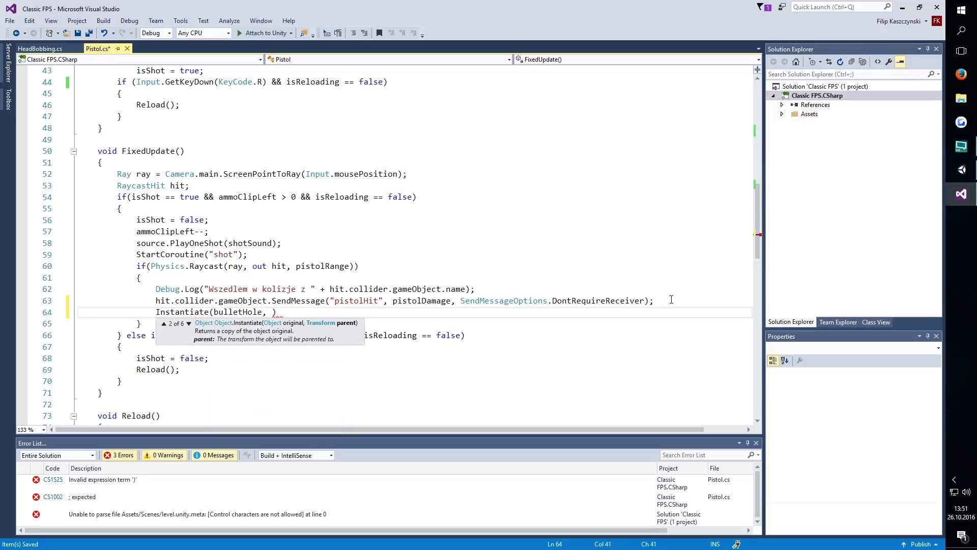
type("hit.")
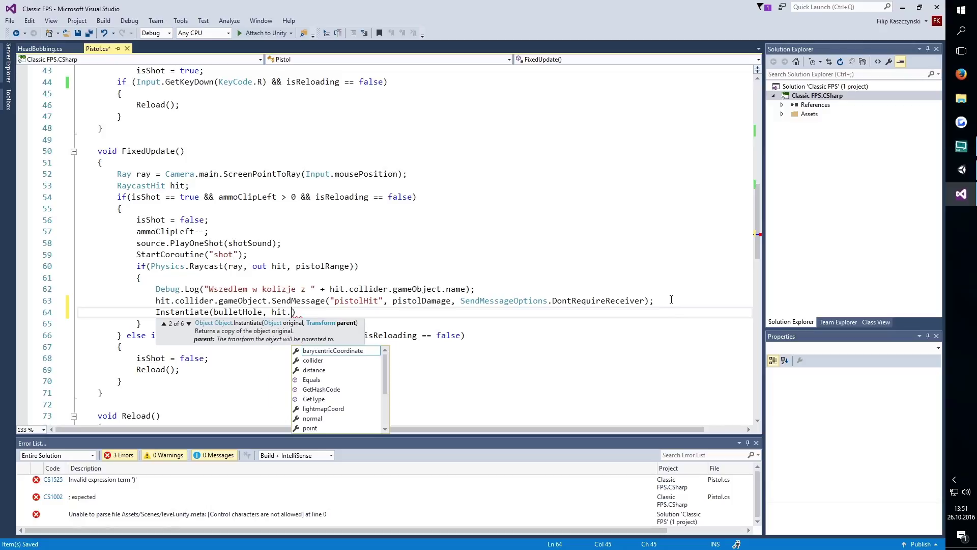
type("po")
key("Tab")
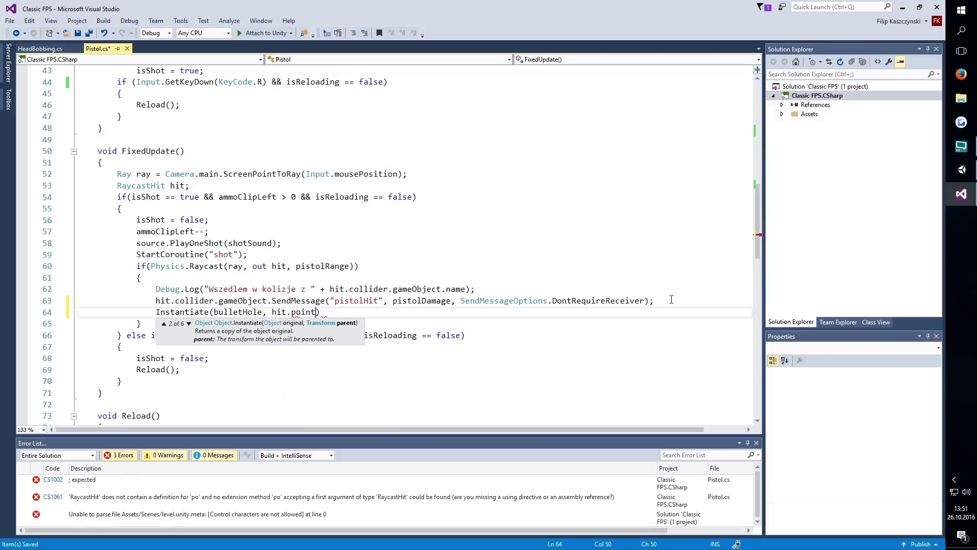
type(",")
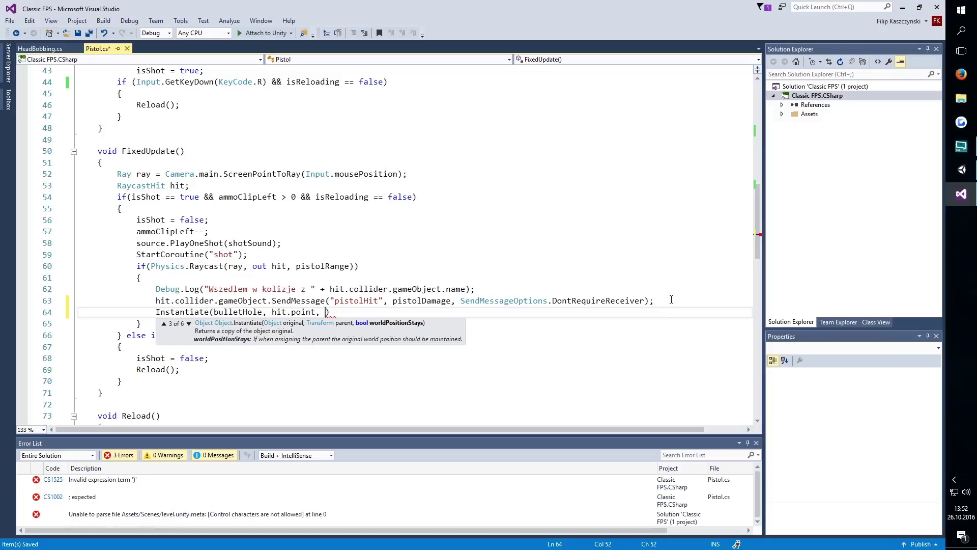
type("Quat")
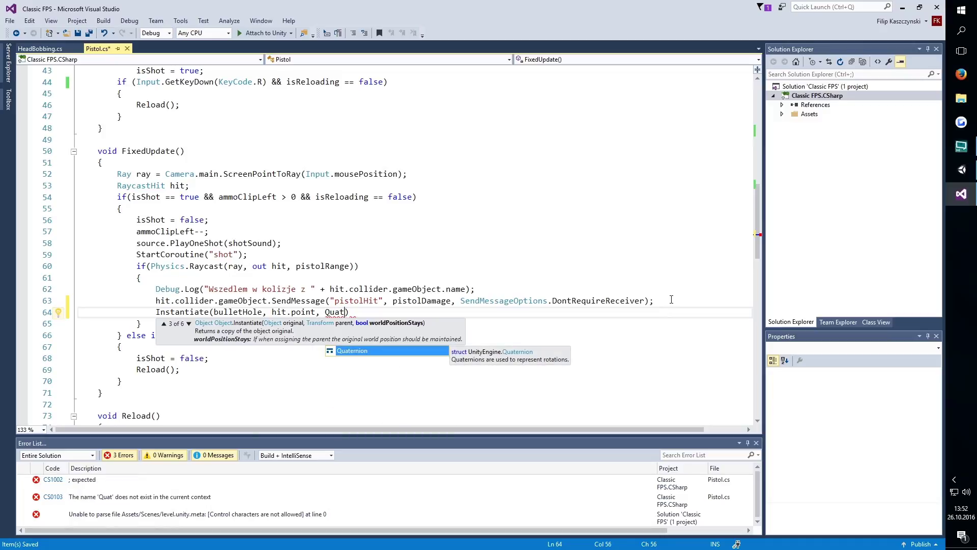
type(".")
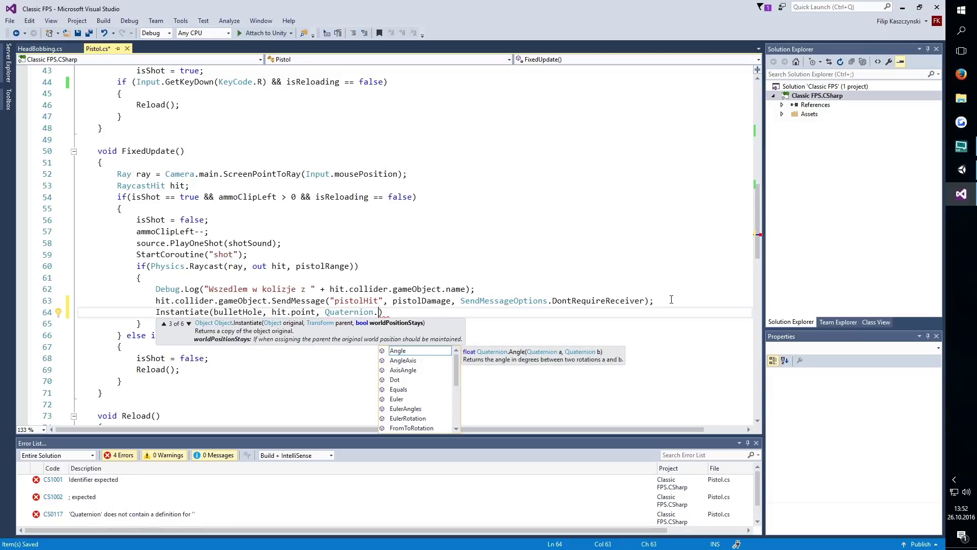
type("from")
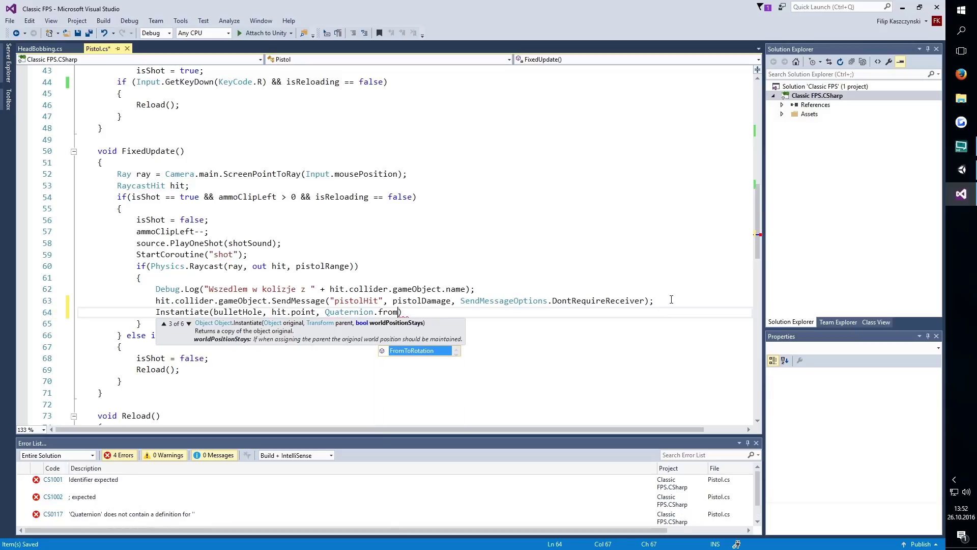
key("Tab")
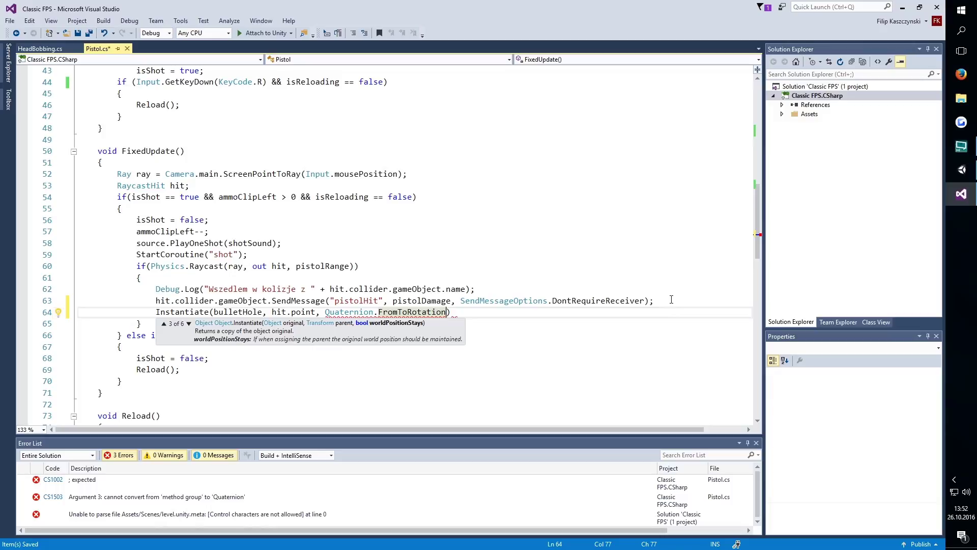
left_click(962, 169)
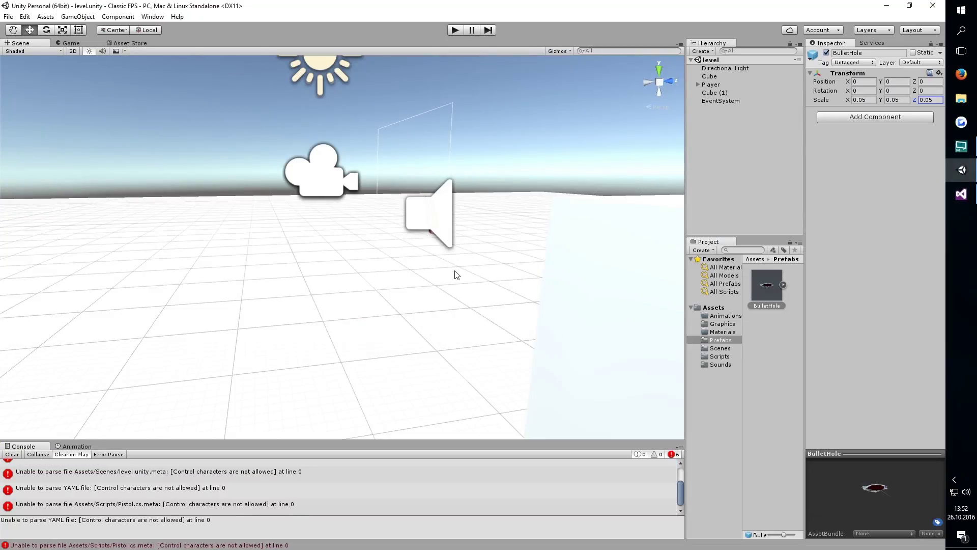
mouse_move(456, 273)
middle_mouse_down()
mouse_move(422, 278)
mouse_move(507, 254)
mouse_move(430, 285)
middle_mouse_up()
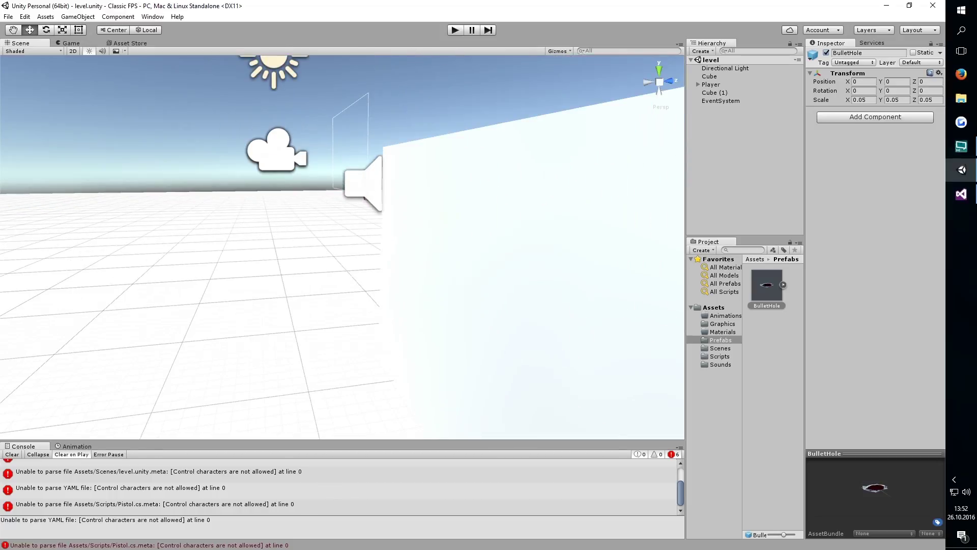
left_click(962, 194)
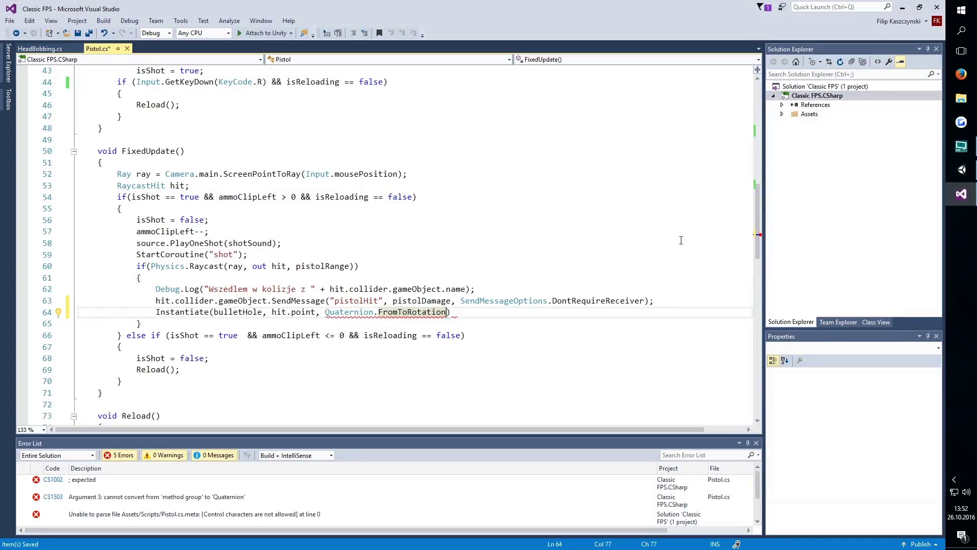
- Finish line 64 as Quaternion.FromToRotation(, hit.normal)); then switch to Unity
type("(")
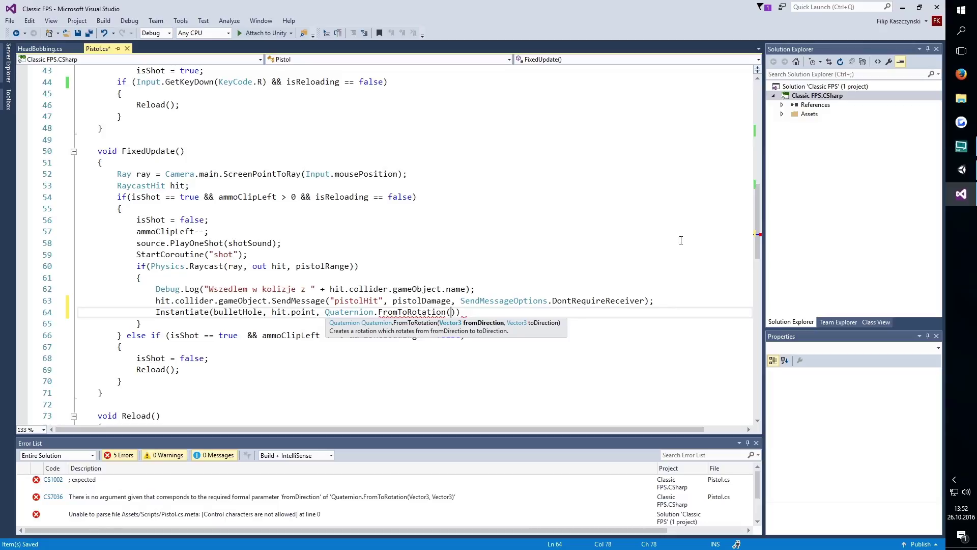
type(",")
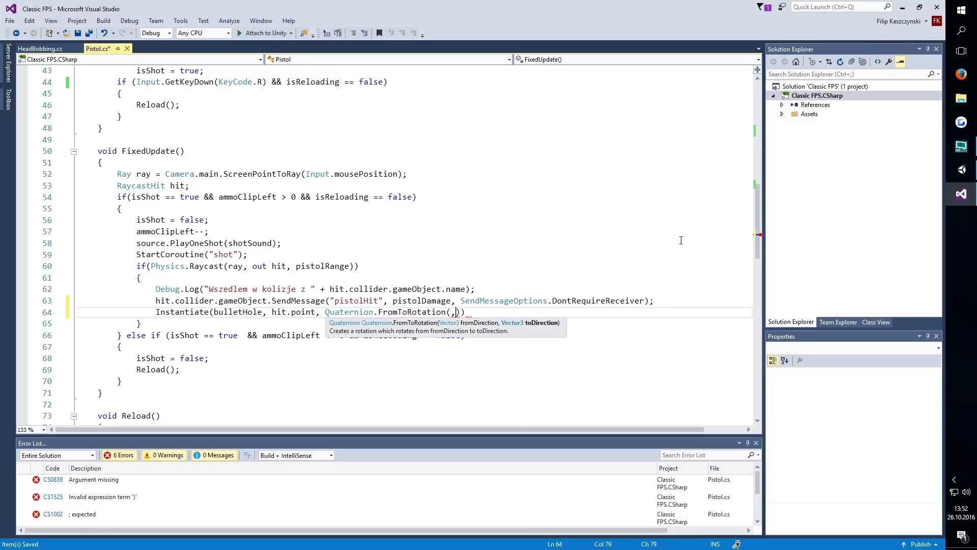
type("hit.n")
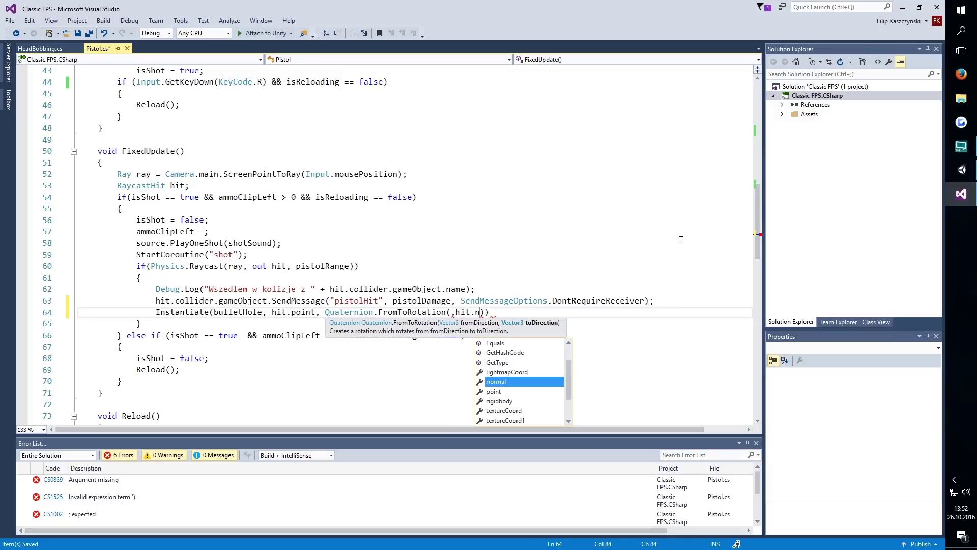
key("Tab")
key("End")
type(";")
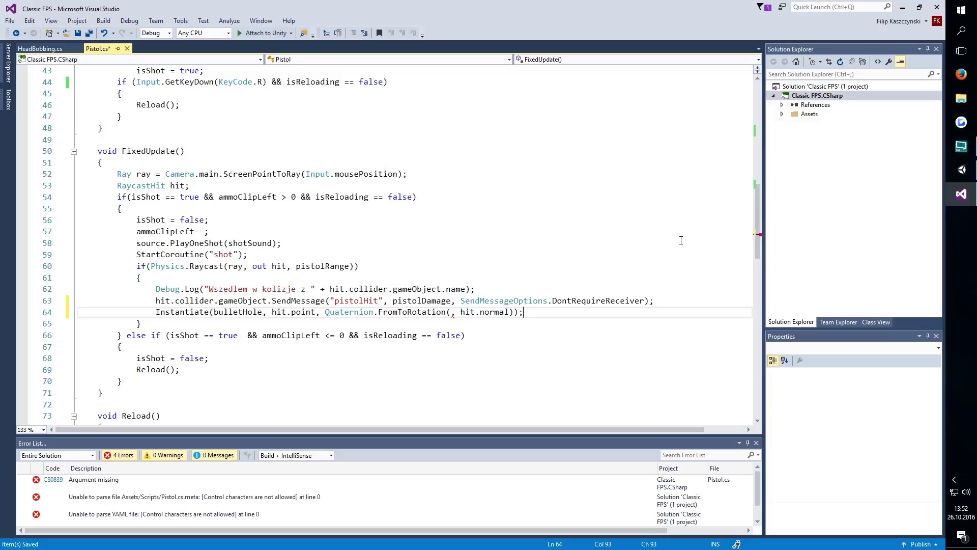
left_click(452, 311)
left_click(962, 170)
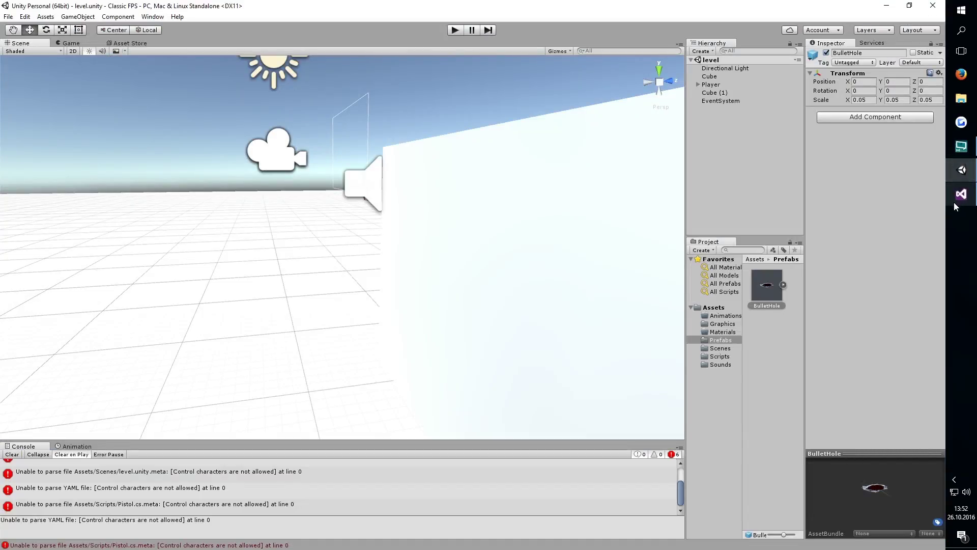
- Back in Visual Studio, type Vector3.up as FromToRotation's first argument
mouse_move(954, 203)
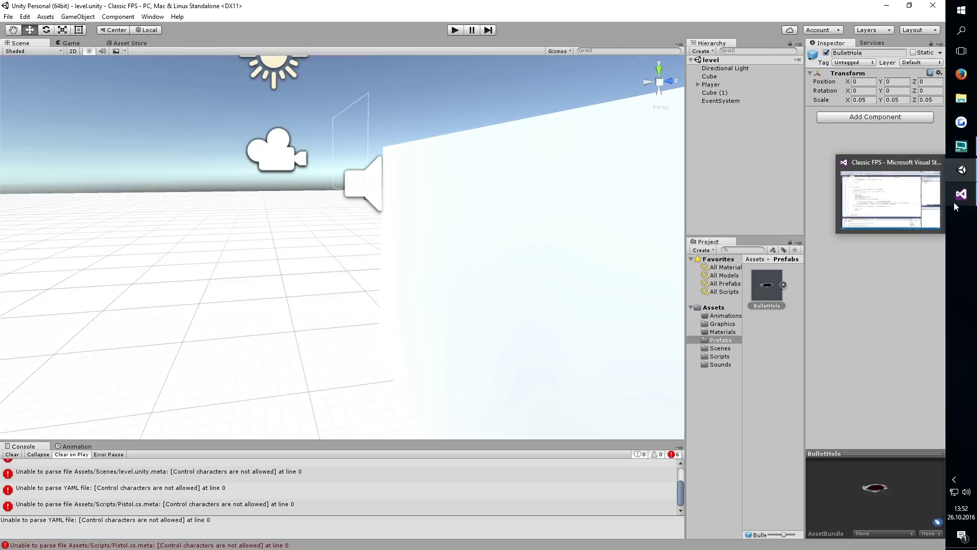
left_click(954, 203)
type("Vector3")
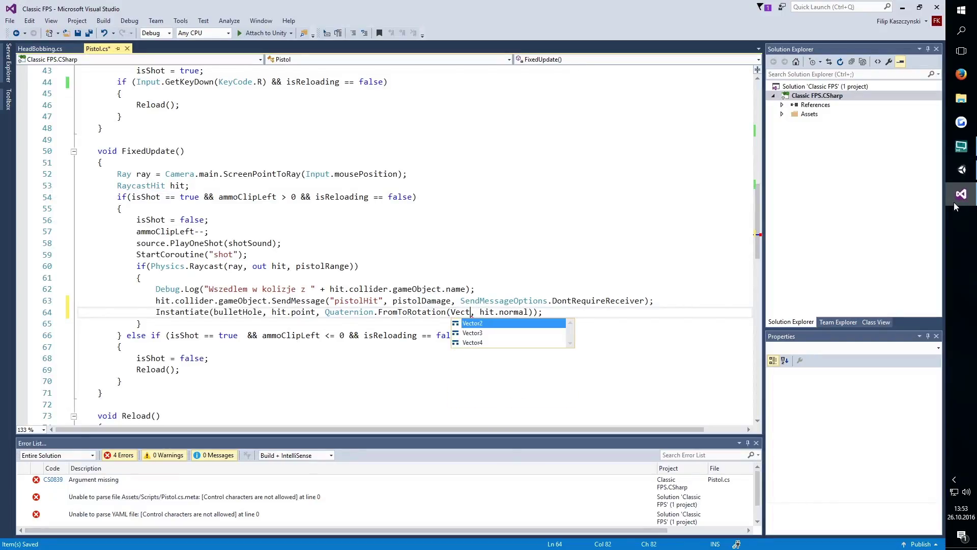
type(".up")
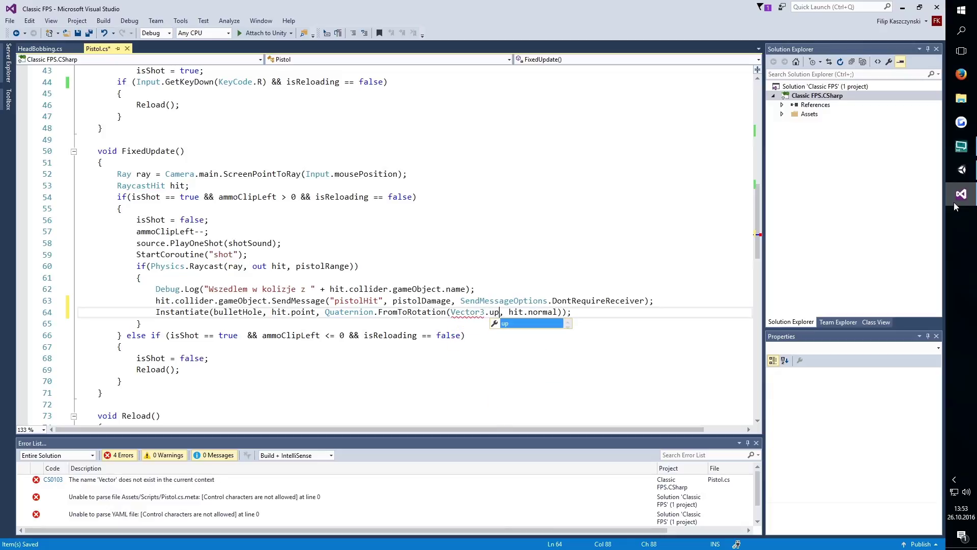
- Save Pistol.cs with Vector3.up as FromToRotation's start direction and return to Unity
key("ctrl+s")
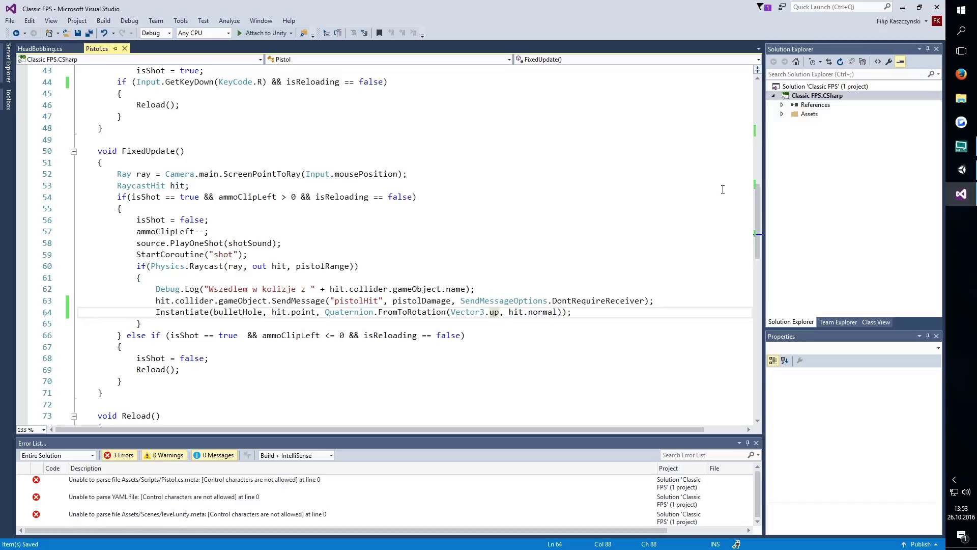
left_click(960, 172)
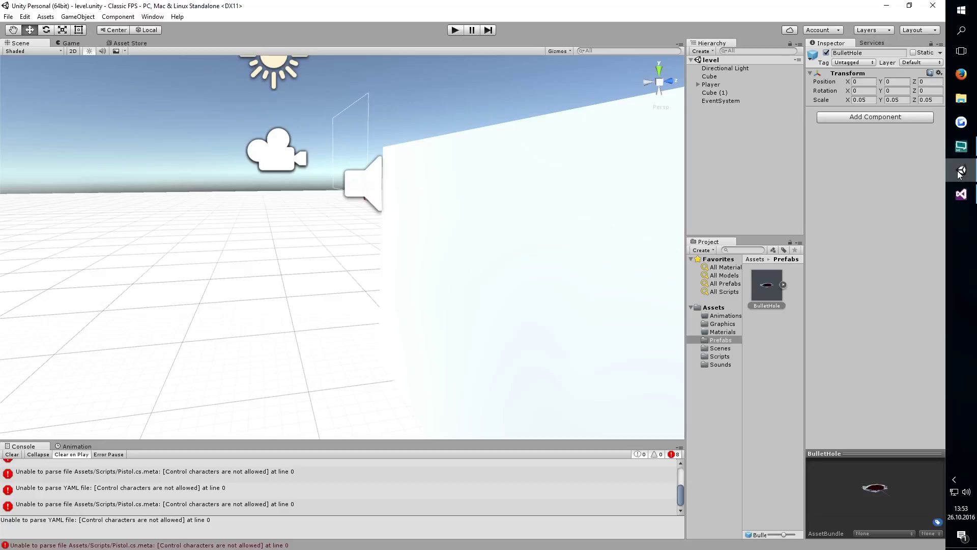
- Play-test with two shots and a reload, exposing the unassigned bulletHole error
left_click(451, 31)
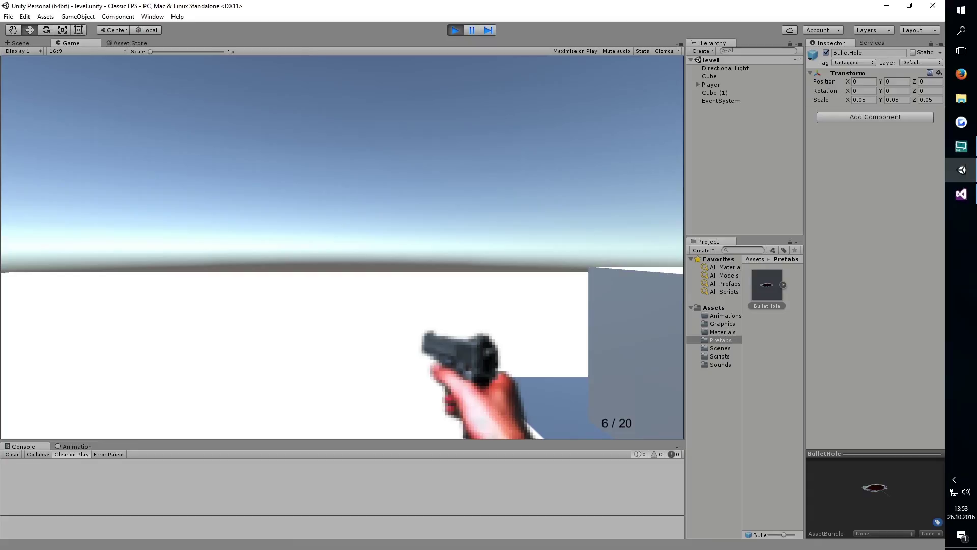
left_click(342, 247)
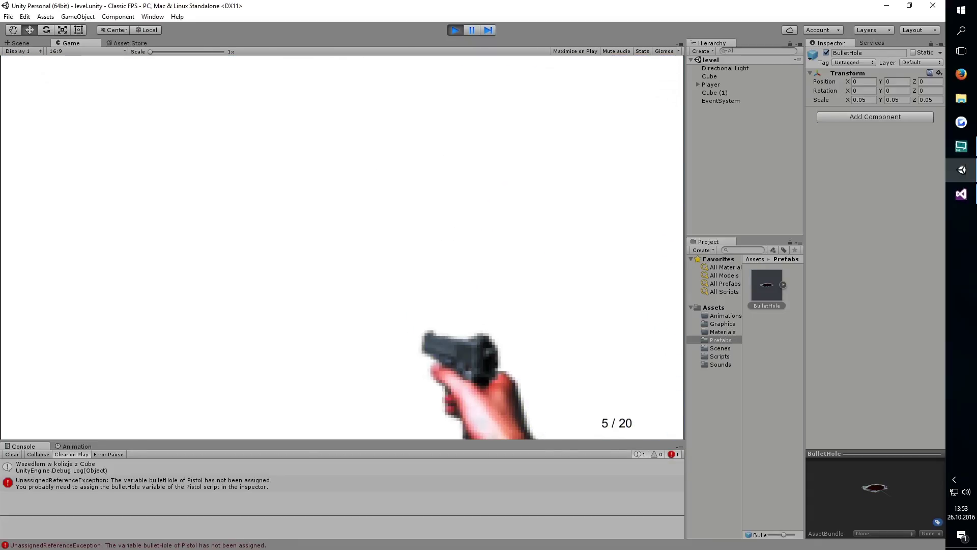
left_click(342, 247)
key("r")
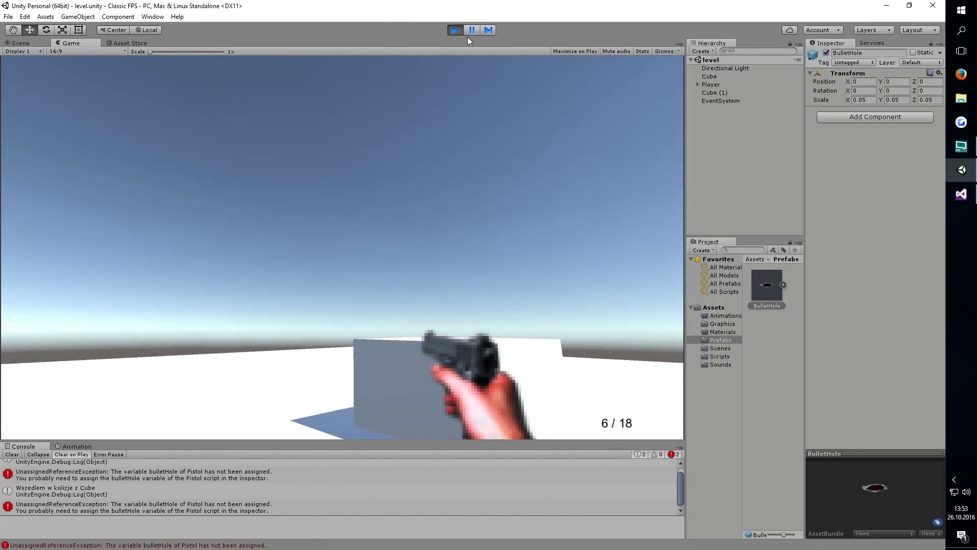
left_click(457, 30)
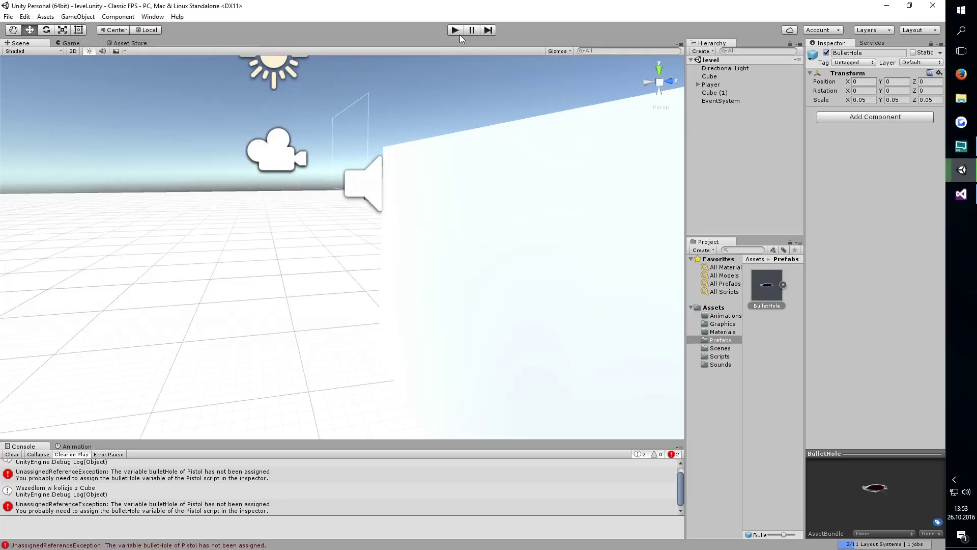
- Assign the BulletHole prefab to the Bullet Hole field of the Pistol script on Player's myHand
left_click(732, 92)
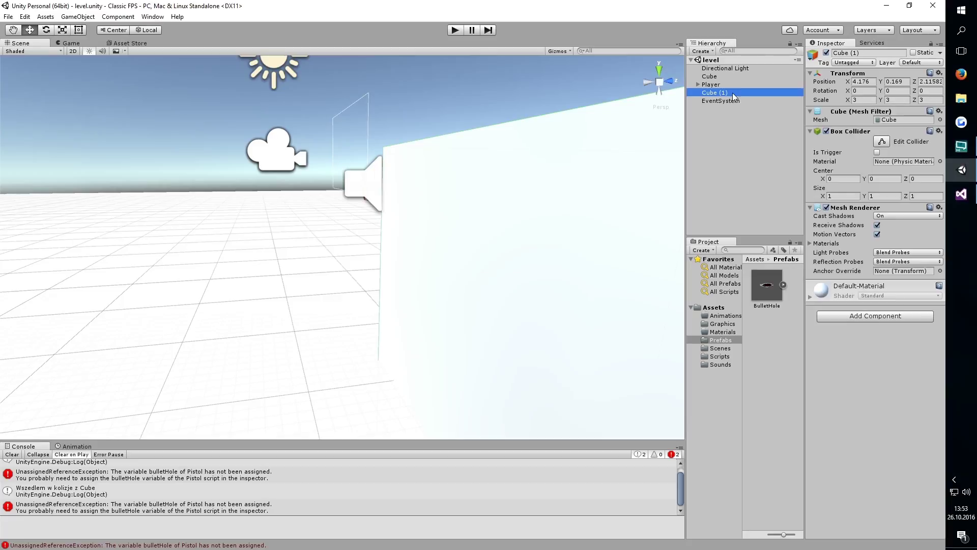
left_click(711, 85)
left_click(715, 93)
left_click(699, 84)
left_click(731, 109)
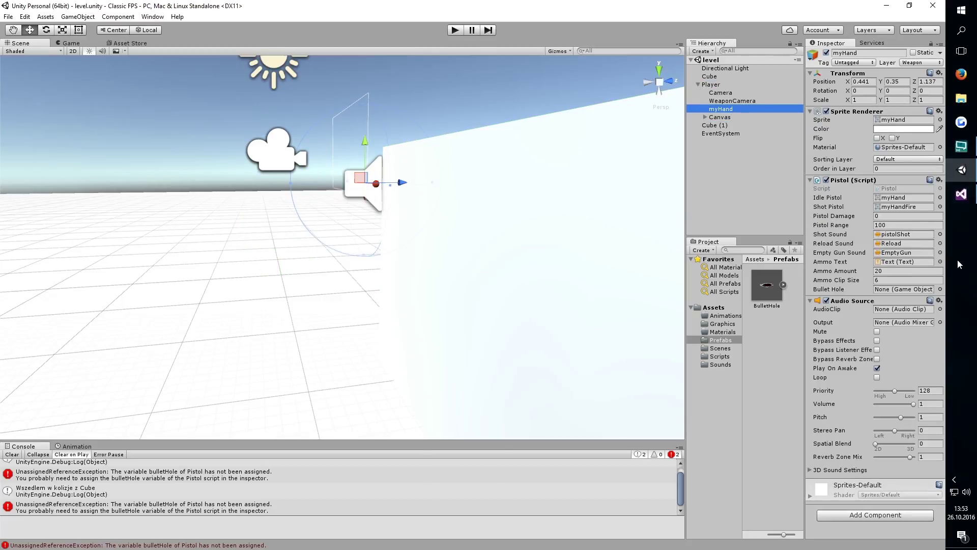
left_click_drag(781, 295, 873, 298)
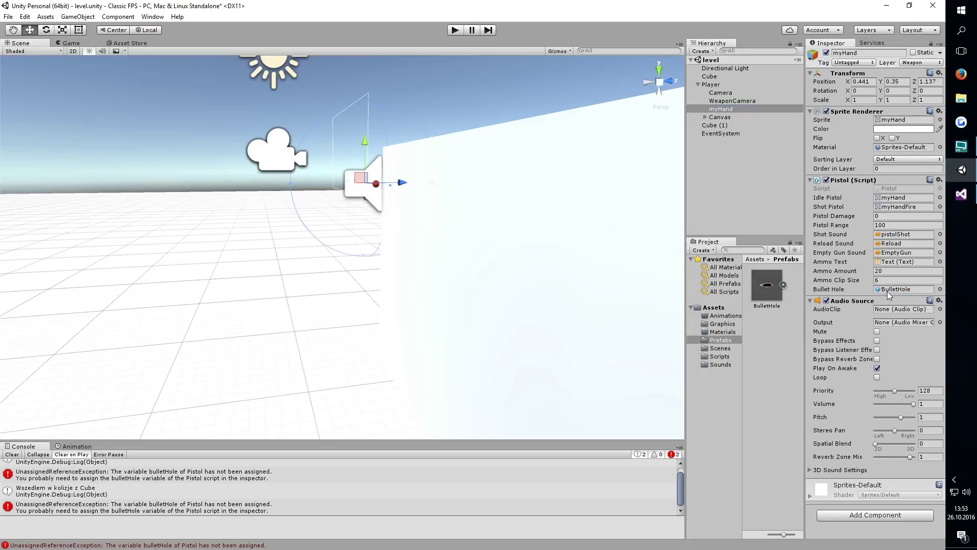
left_click(455, 31)
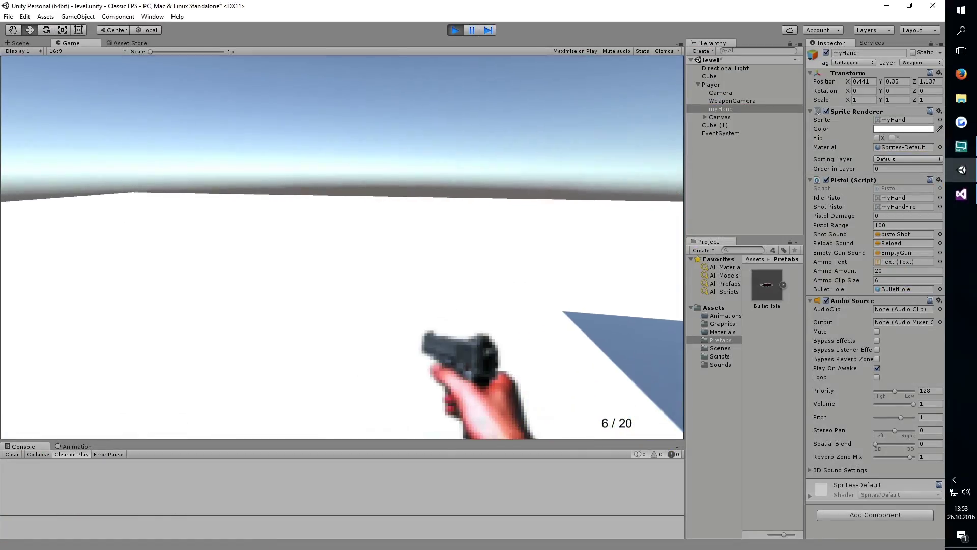
- Shoot the cube from the front and side to confirm bullet holes appear, then stop play
left_click(342, 239)
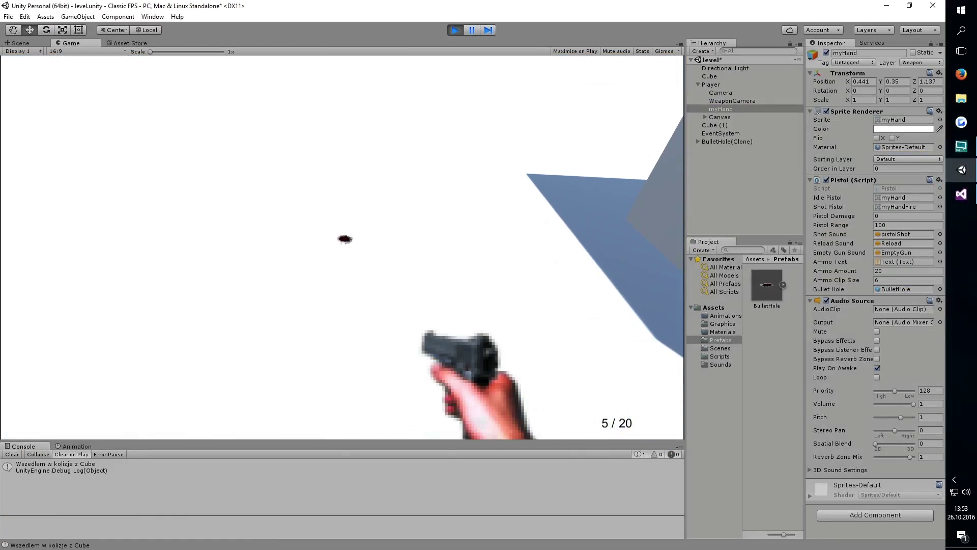
left_click(342, 247)
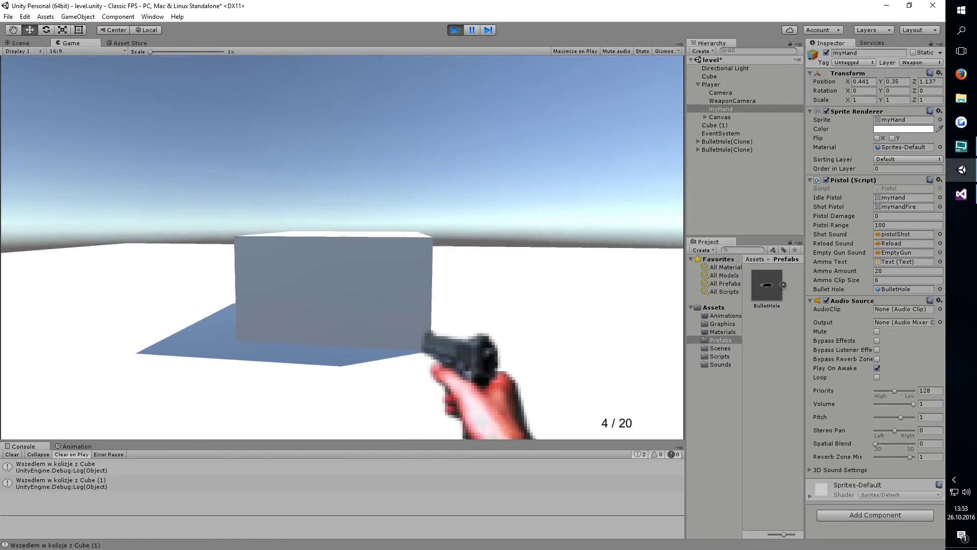
key("d")
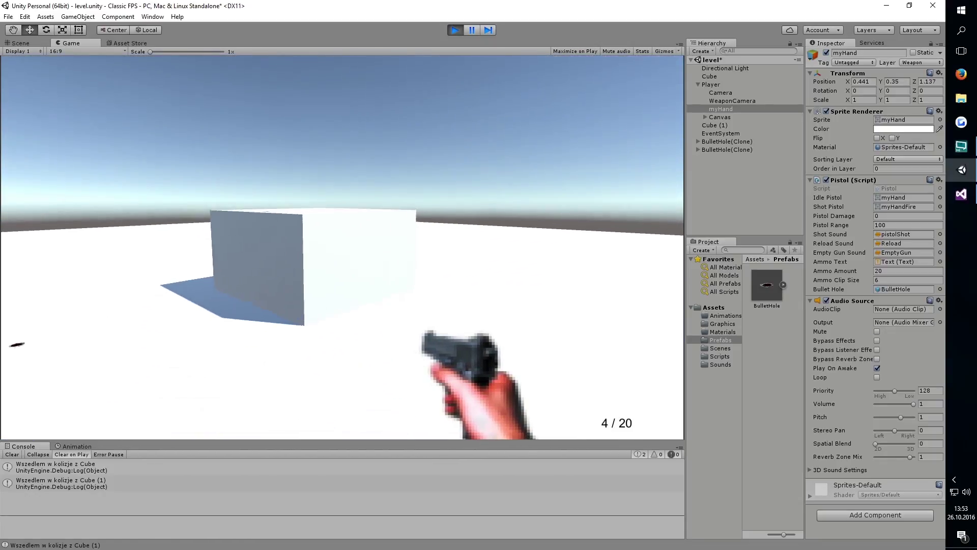
left_click(342, 247)
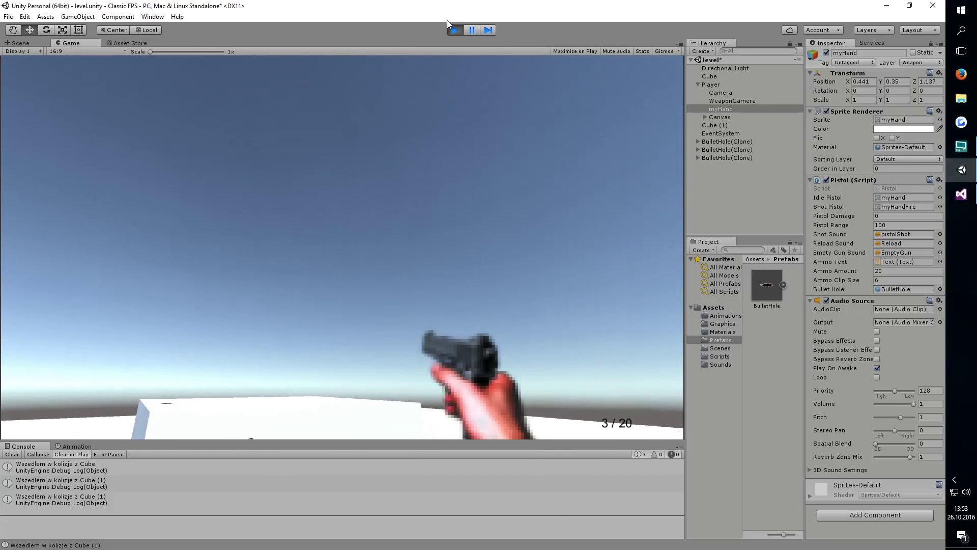
left_click(454, 30)
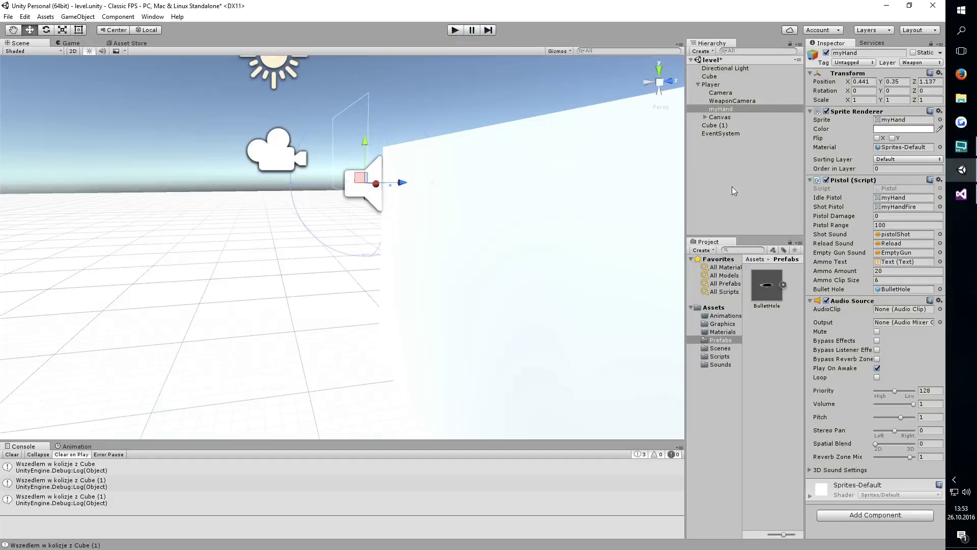
- Set the BulletHole prefab's scale to 0.02 on X, Y and Z
left_click(774, 288)
left_click(864, 100)
left_click(897, 100)
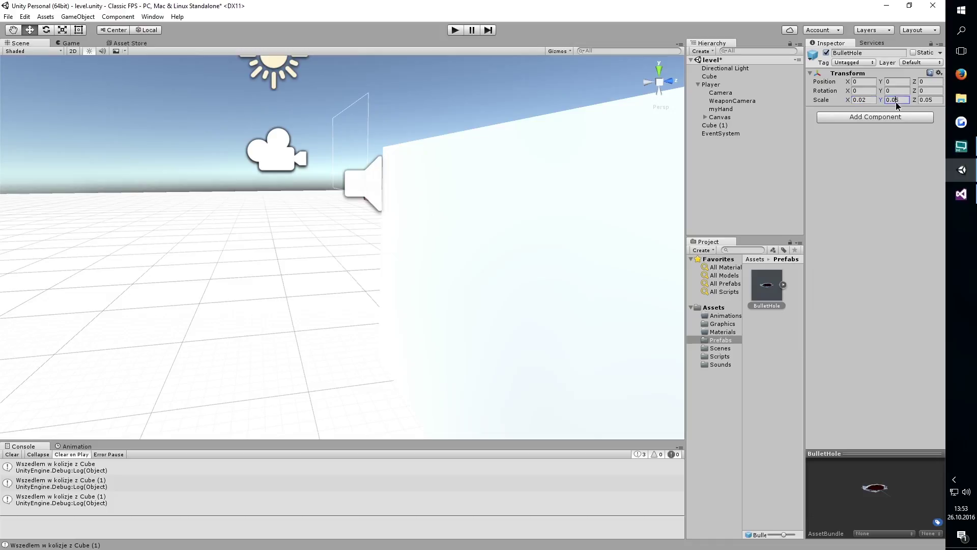
type("0.02")
left_click(929, 99)
type("0.02")
left_click(455, 30)
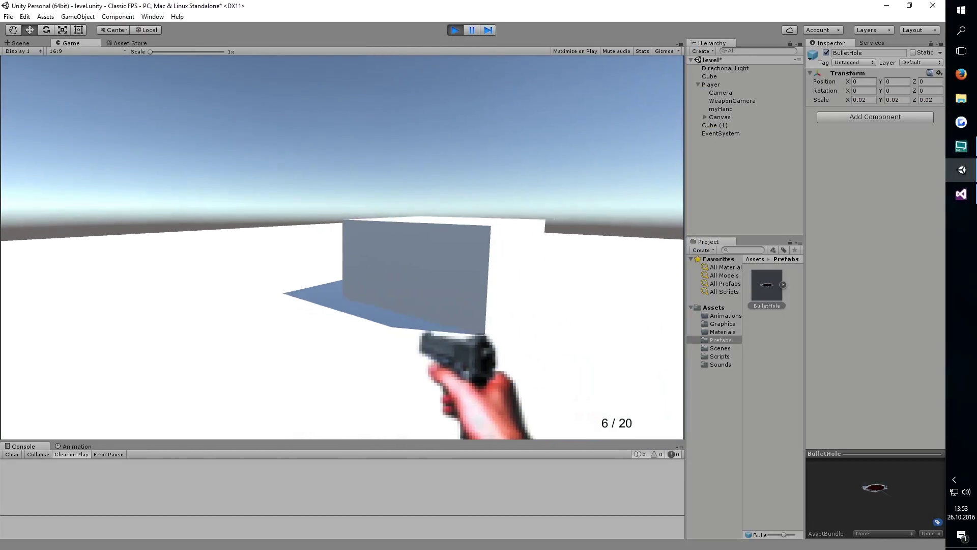
- Fire six shots at the cube, reload, fire two more, then stop play
left_click(343, 248)
left_click(342, 247)
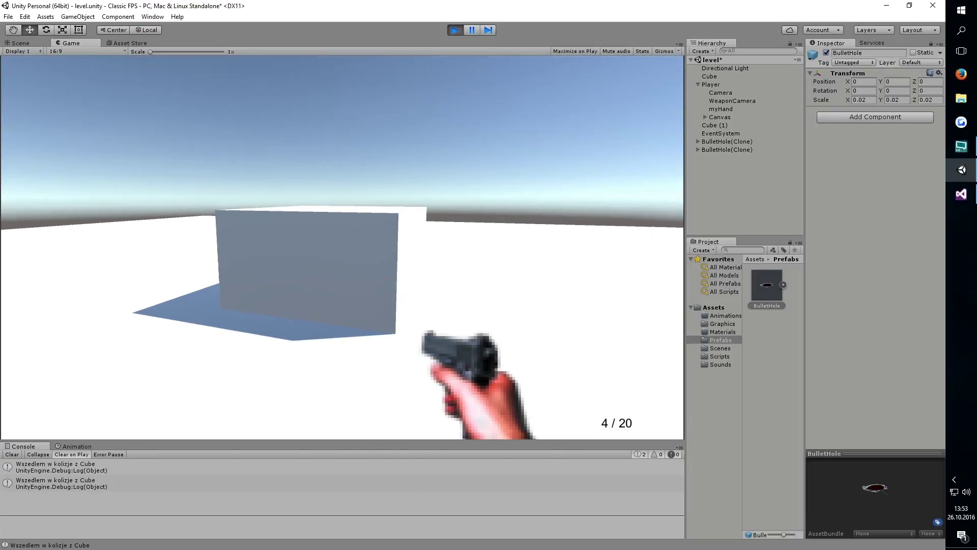
left_click(342, 248)
left_click(342, 247)
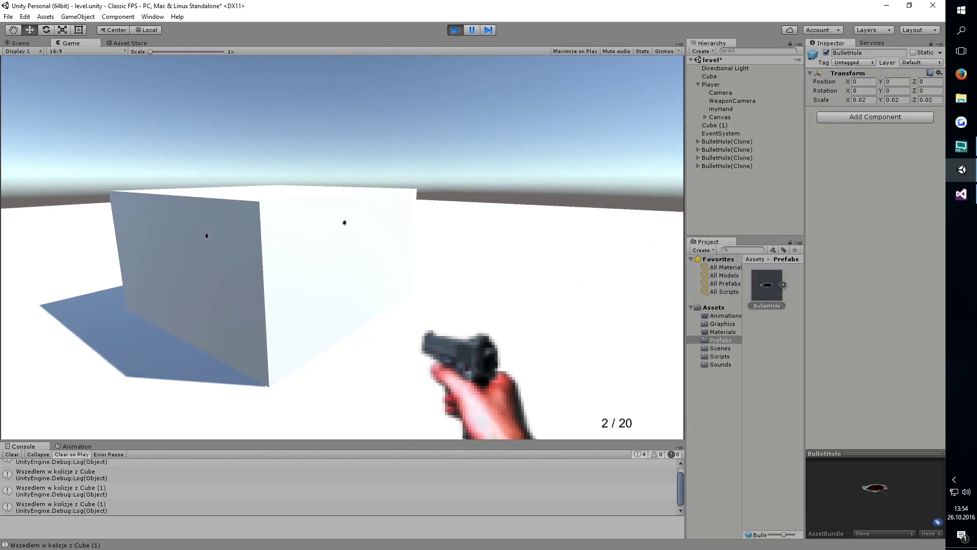
left_click(342, 248)
left_click(342, 248)
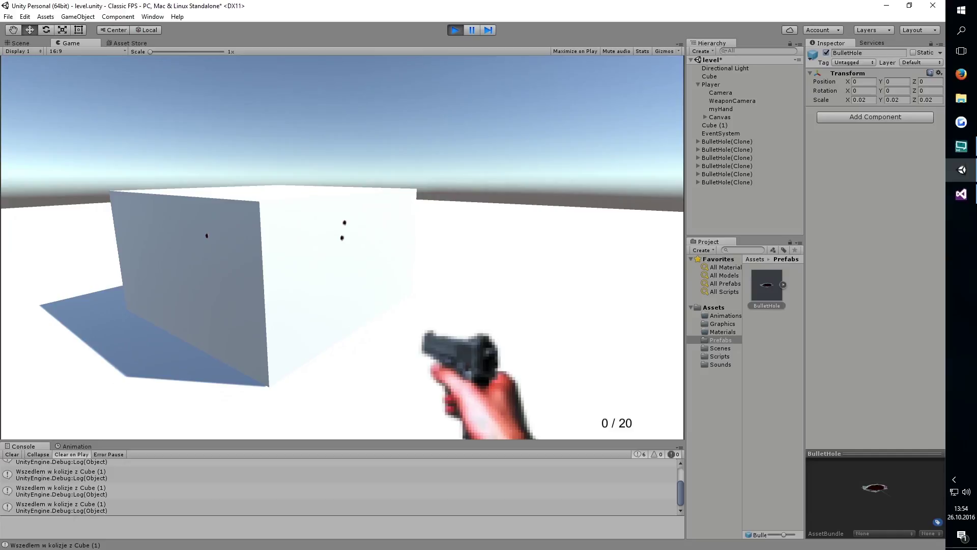
key("r")
left_click(342, 247)
left_click(342, 248)
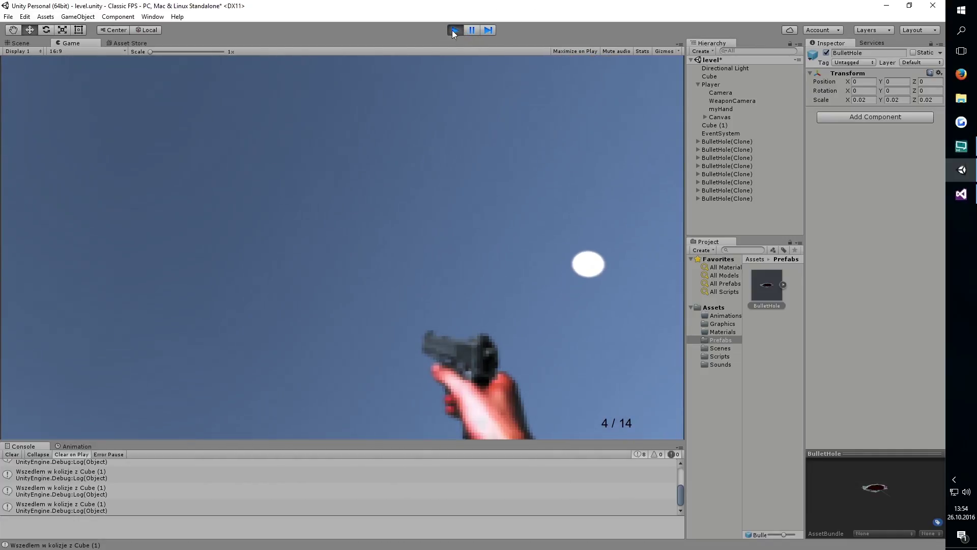
left_click(452, 30)
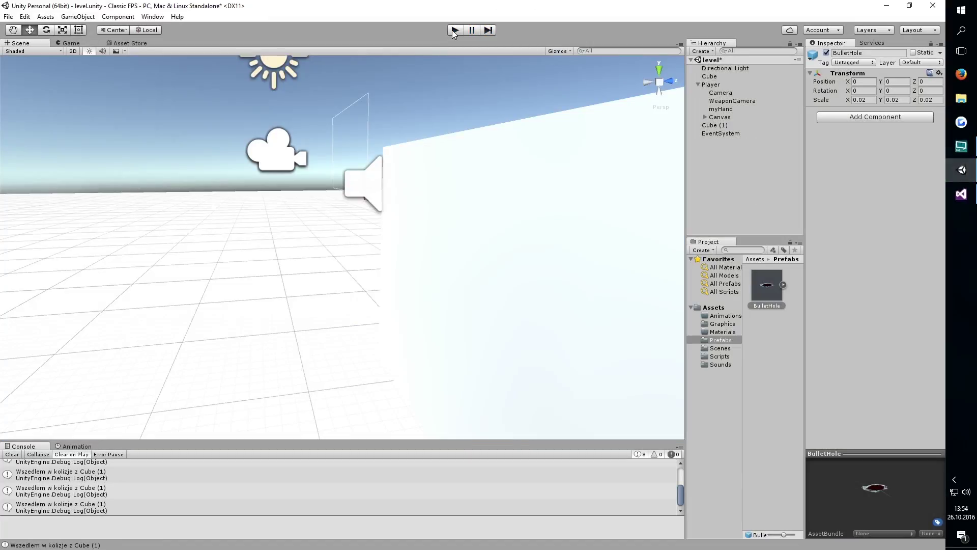